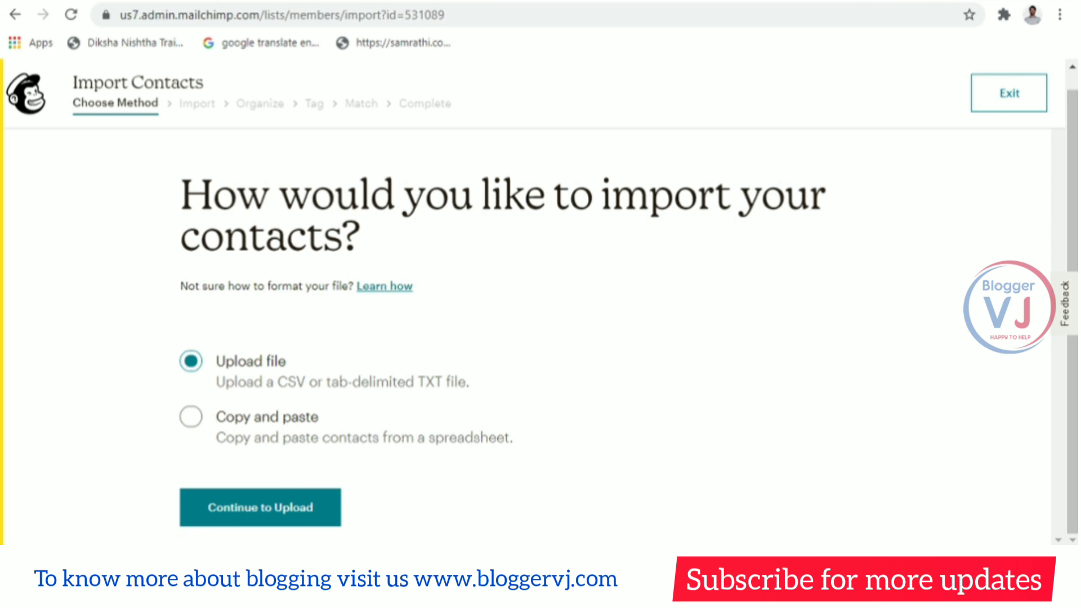
Switch to the test import workbook in Excel and save it as test import.csv in CSV (Comma delimited) format, accepting the reduced format.
mouse_move(559, 563)
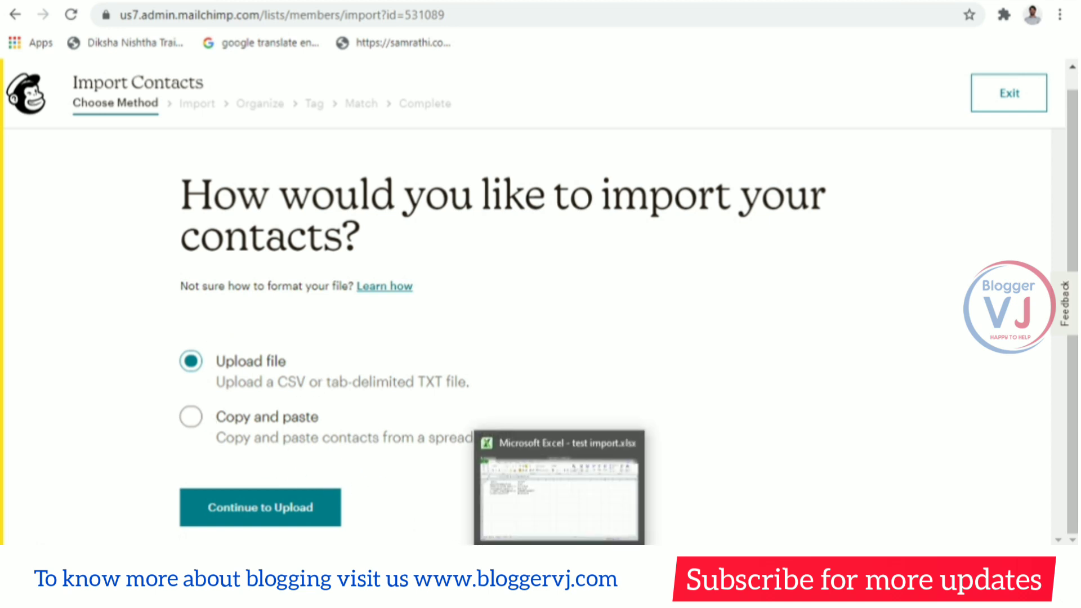
left_click(559, 490)
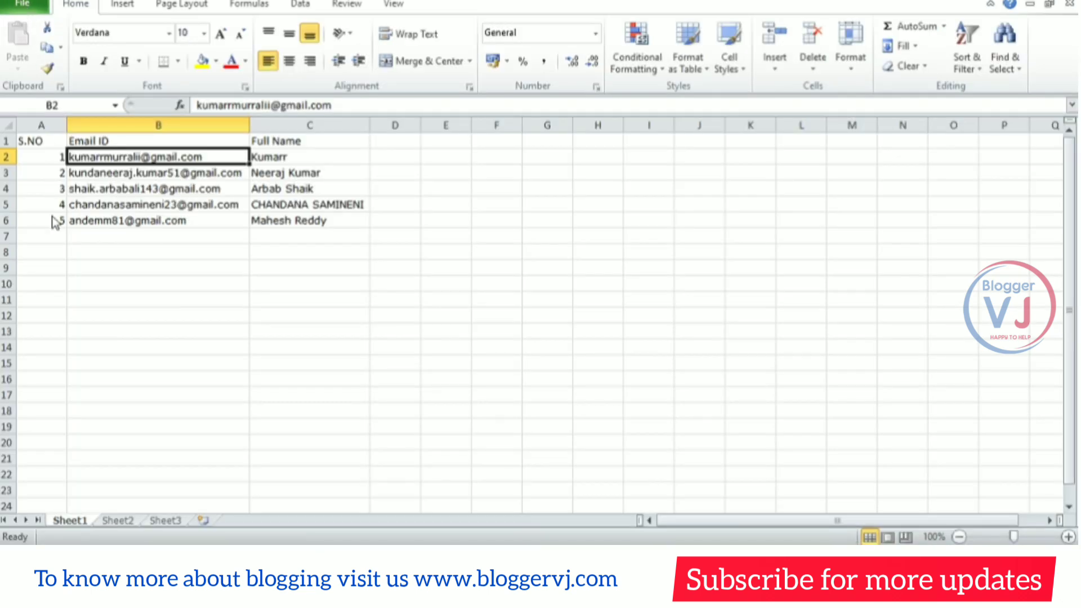
key("alt+f")
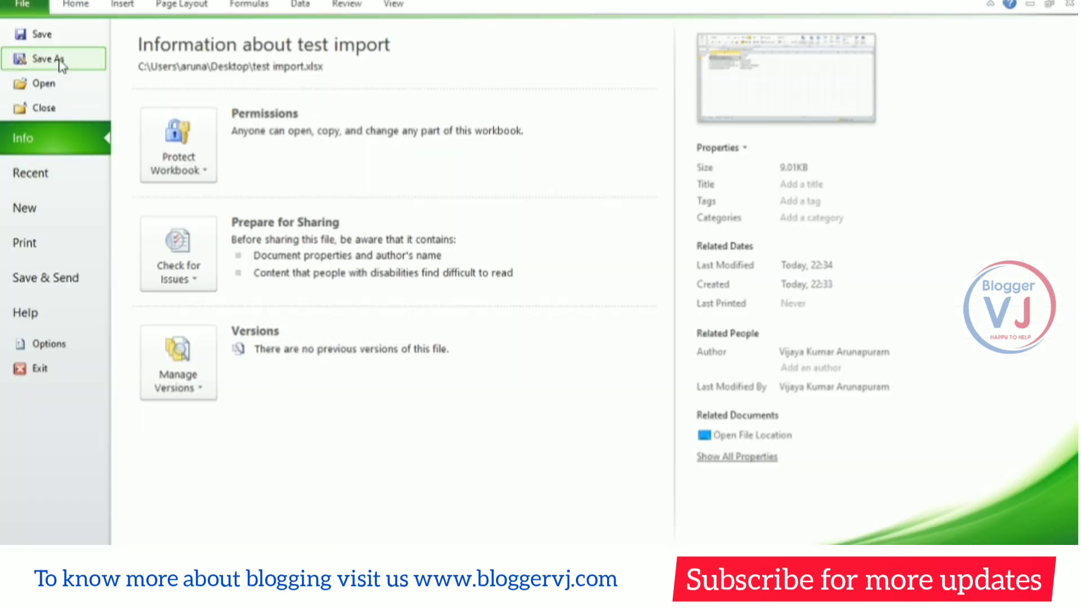
key("Escape")
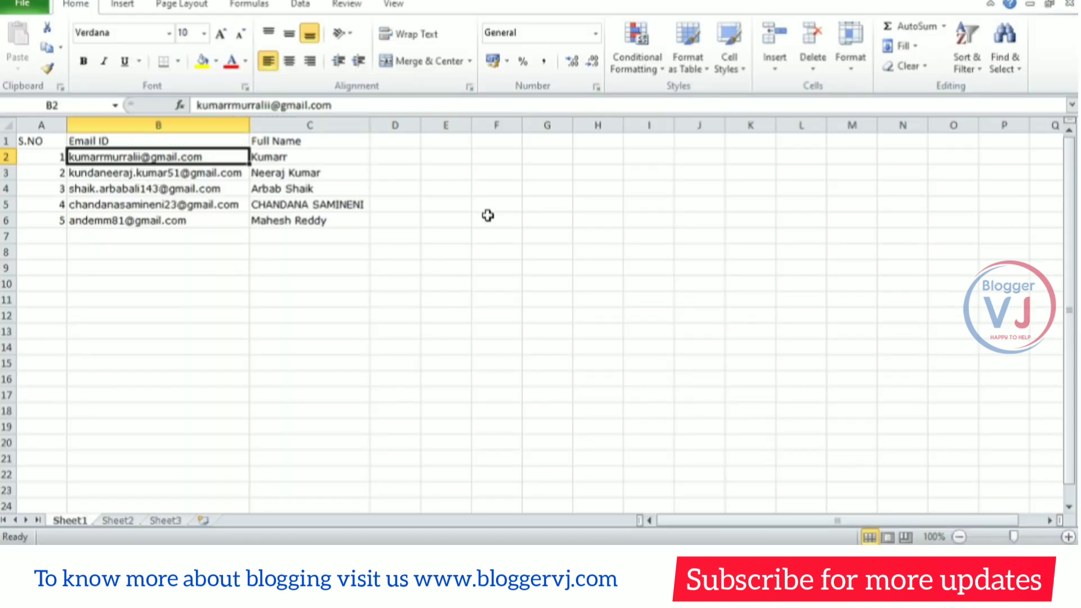
key("ctrl+o")
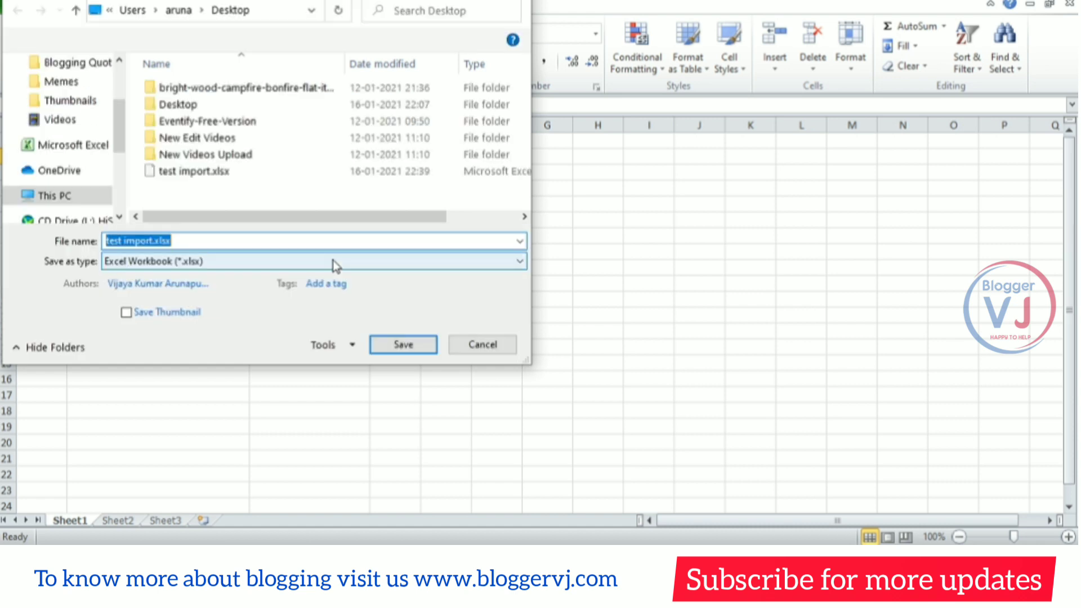
left_click(333, 262)
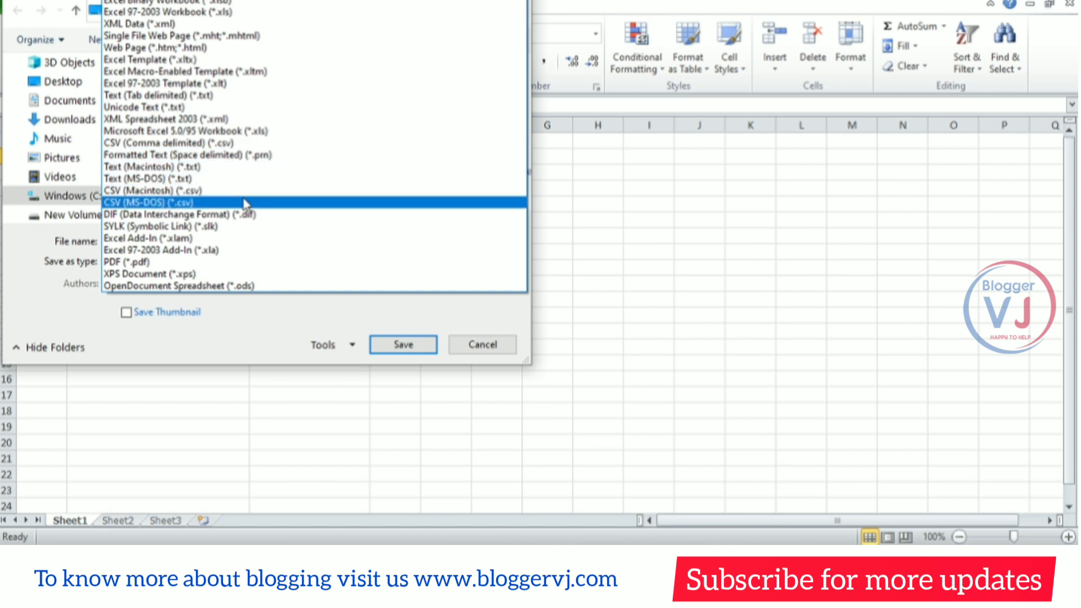
left_click(249, 145)
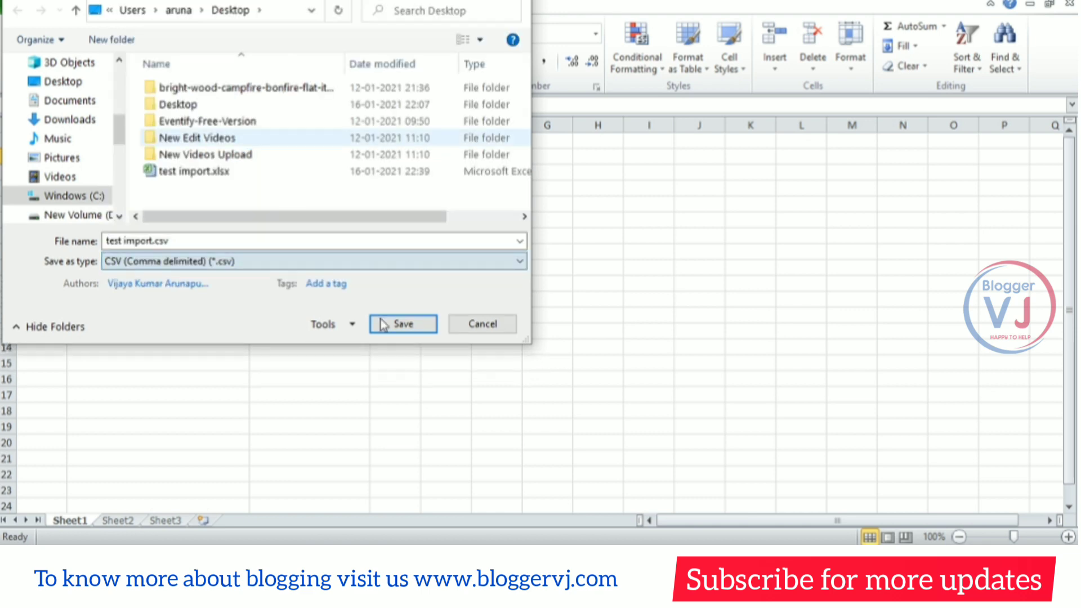
left_click(417, 322)
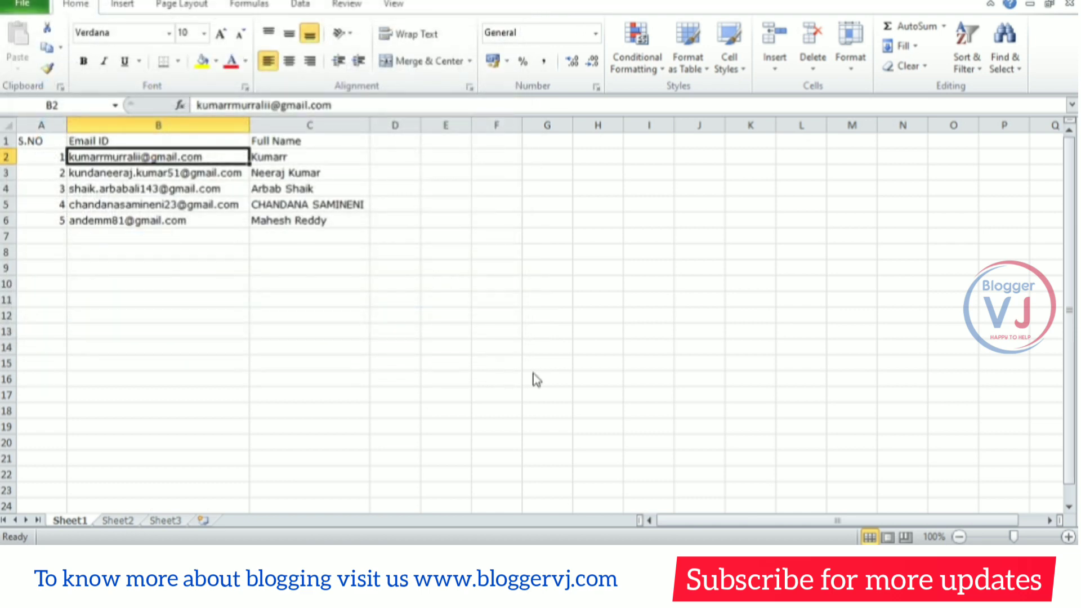
left_click(518, 320)
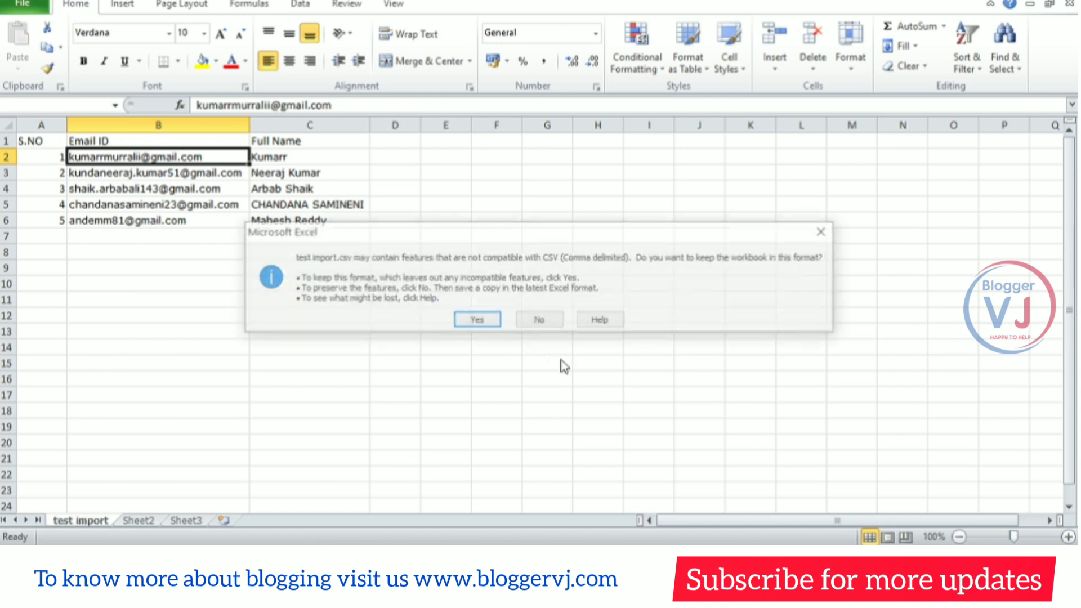
left_click(494, 323)
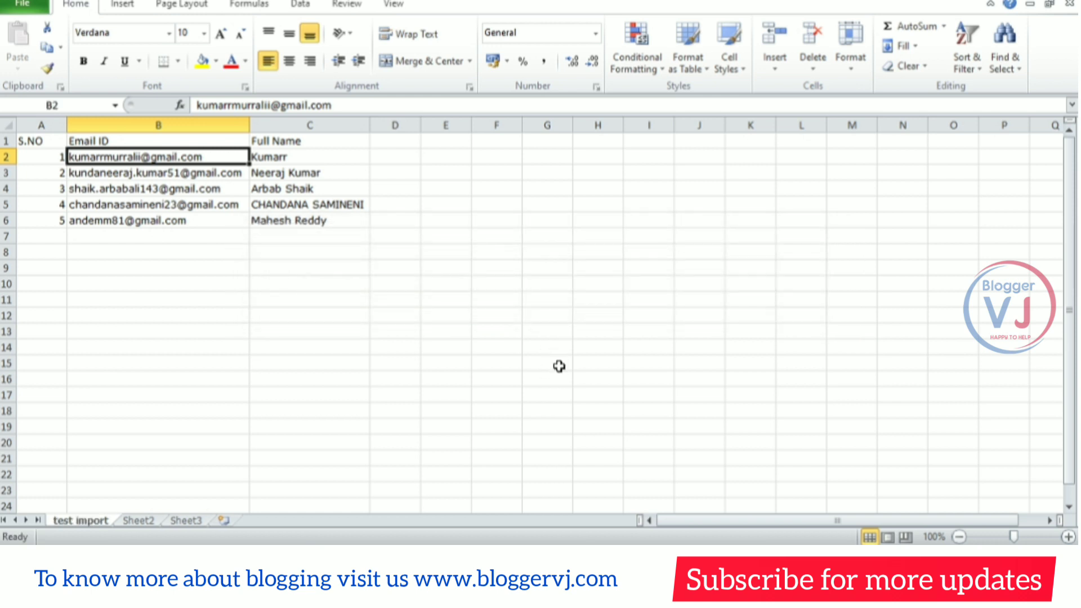
Return to the Mailchimp contact import in the browser, proceed with file upload, and select test import.csv.
left_click(539, 560)
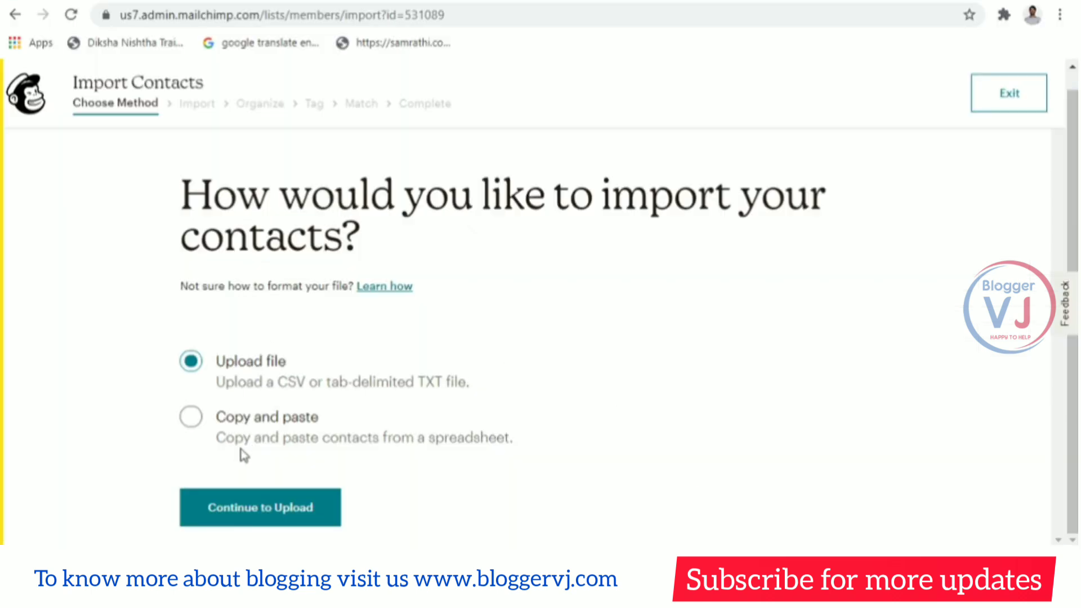
left_click(299, 513)
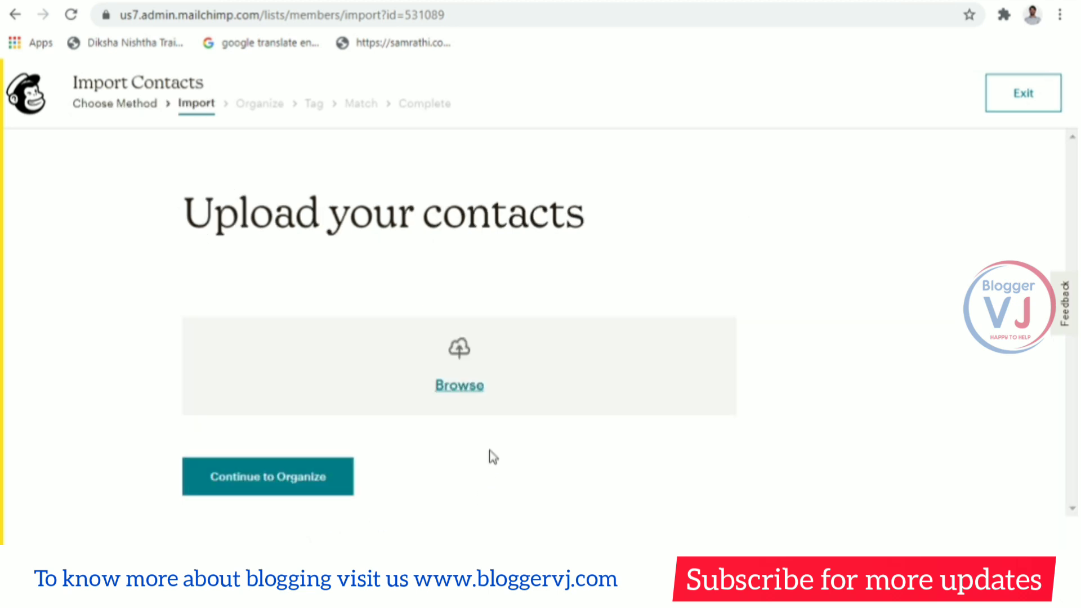
left_click(462, 387)
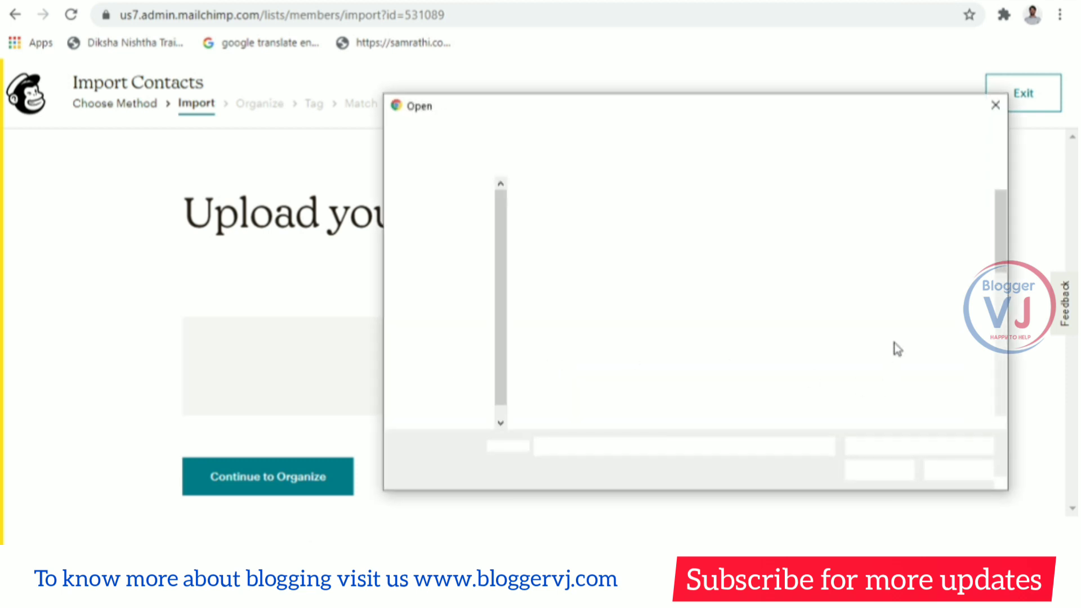
left_click_drag(1001, 261, 998, 387)
left_click(561, 366)
left_click(890, 478)
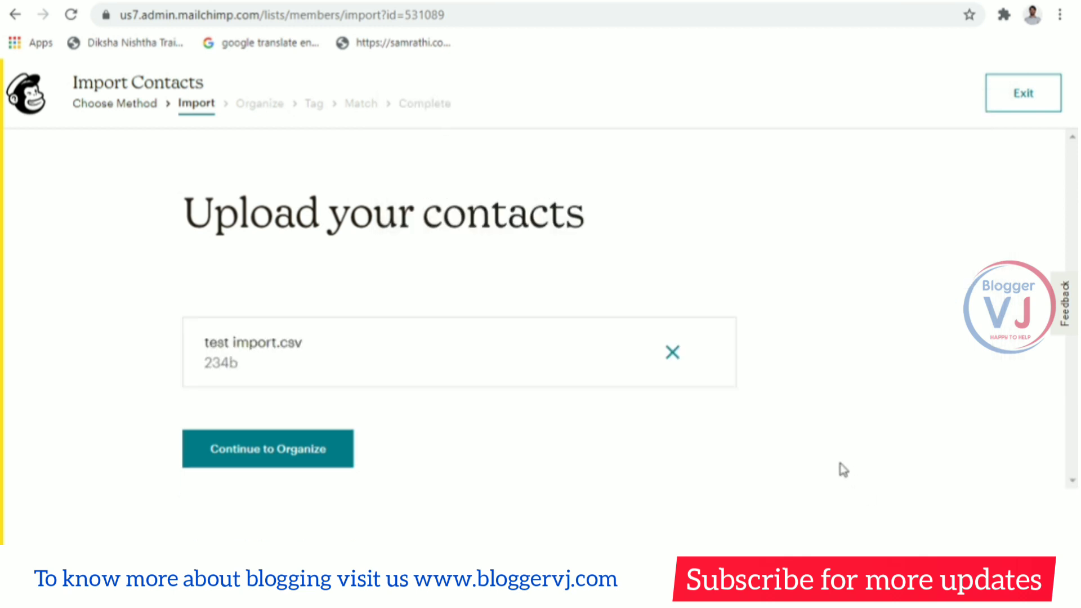
Organize the uploaded contacts with the Subscribed status, enable updating existing contacts, and continue to tagging.
left_click(299, 455)
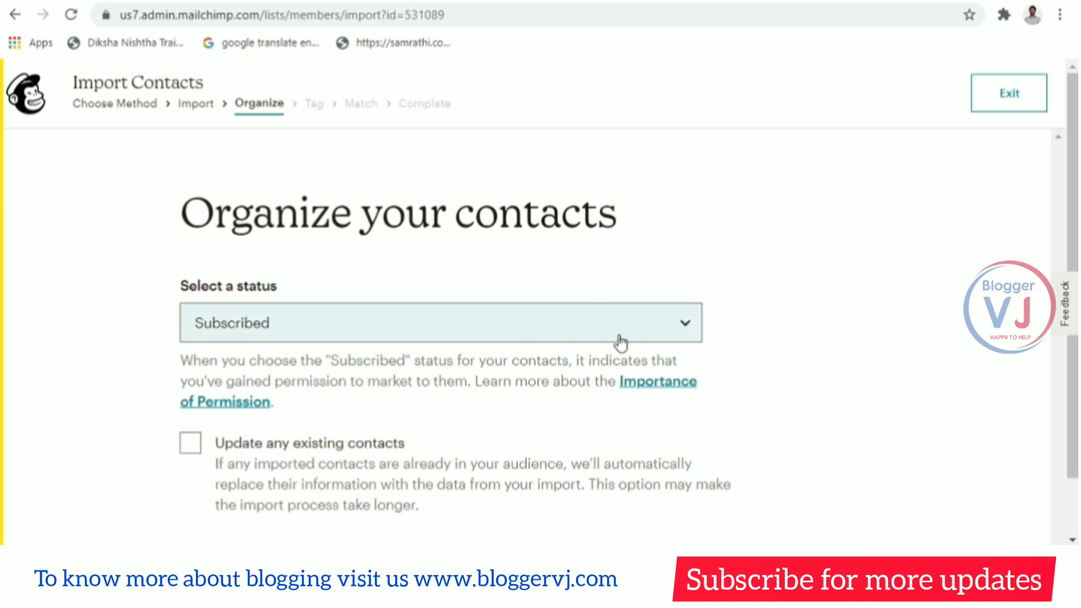
left_click(697, 328)
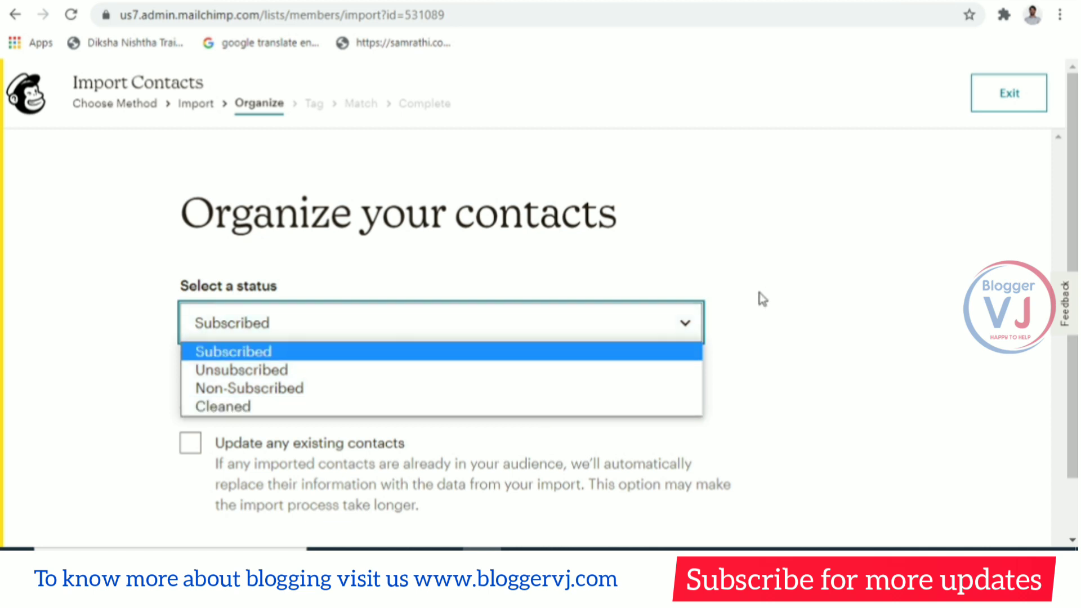
left_click(506, 352)
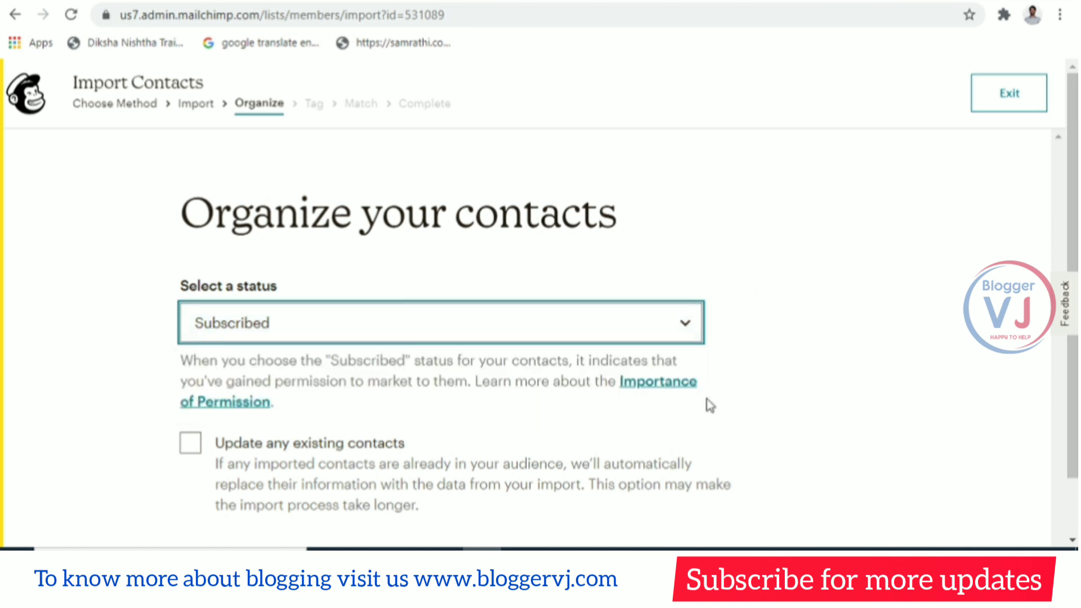
scroll(879, 414, "down", 1)
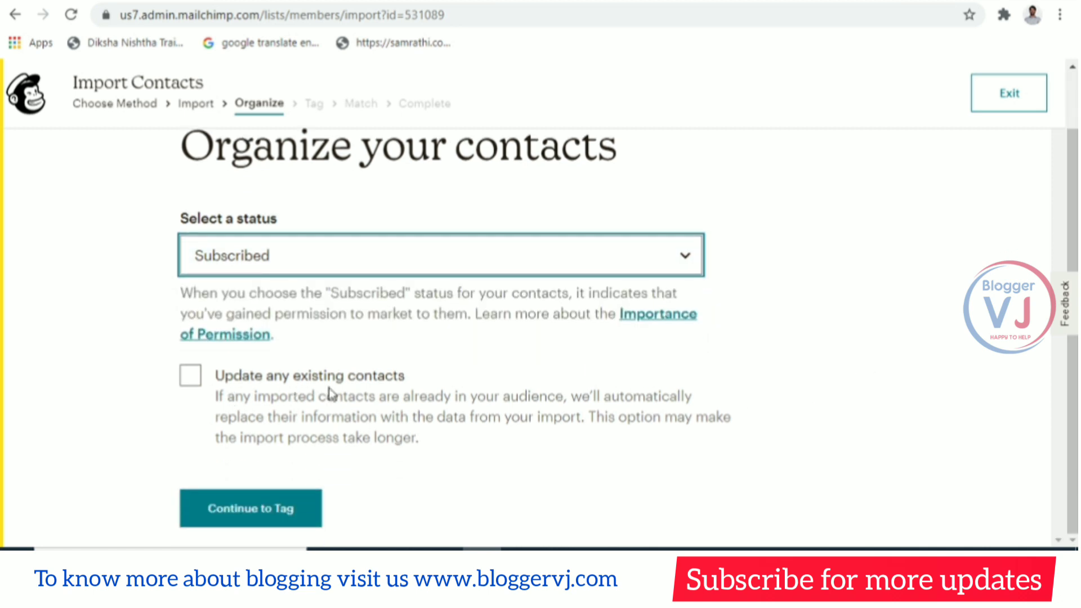
left_click(190, 377)
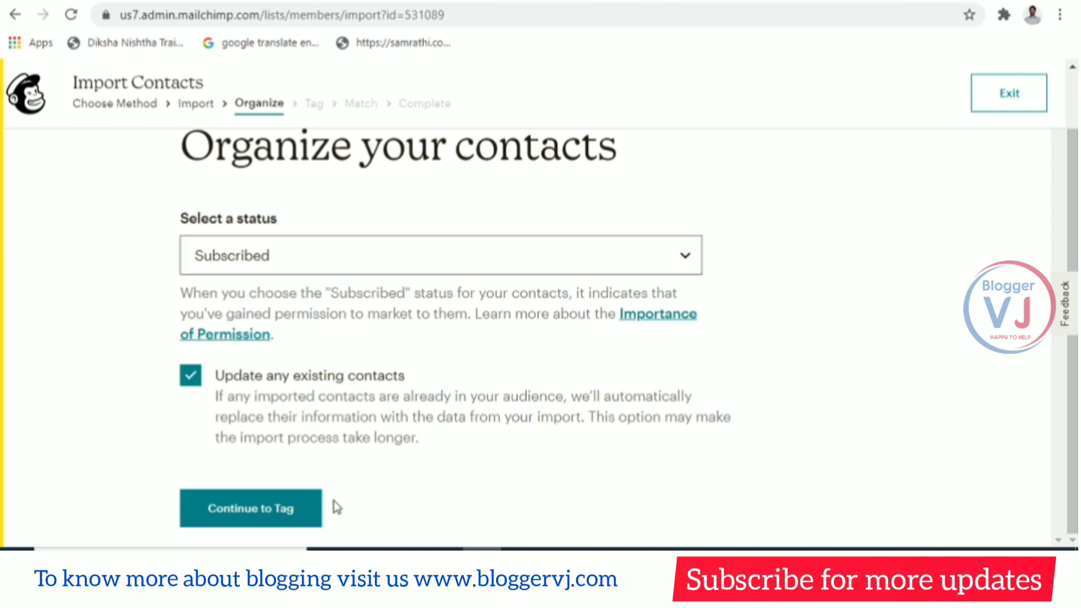
left_click(272, 525)
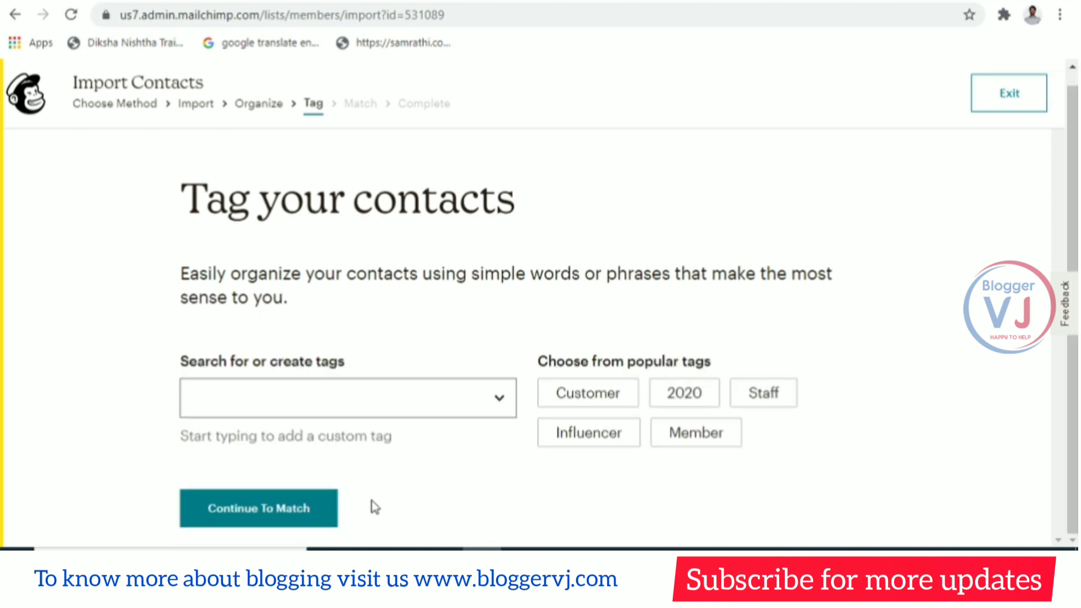
Skip tagging the contacts and review the column labels matched to the contact information.
left_click(498, 400)
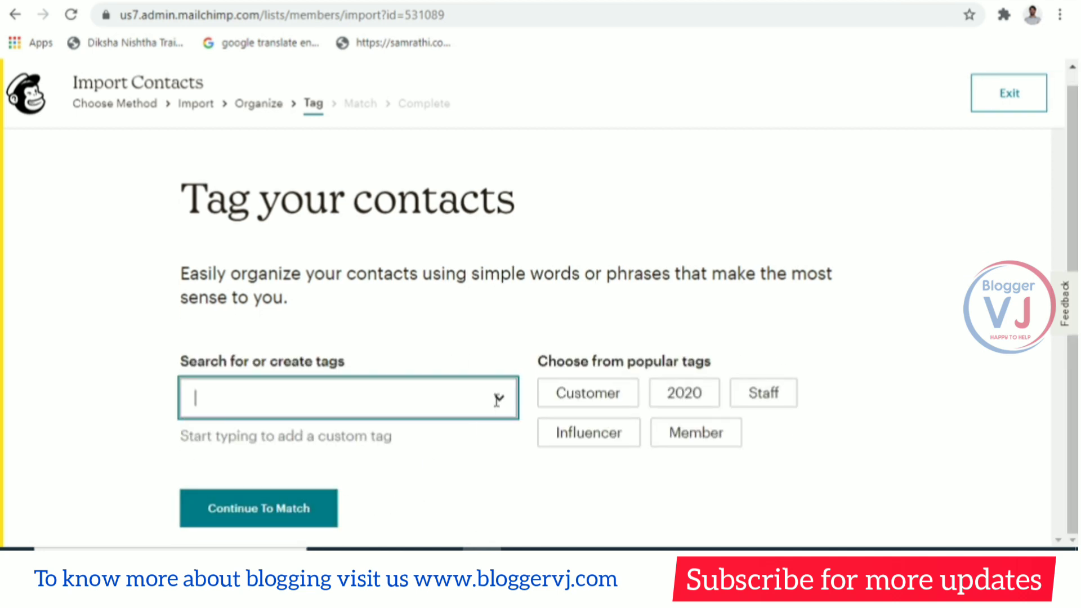
left_click(273, 513)
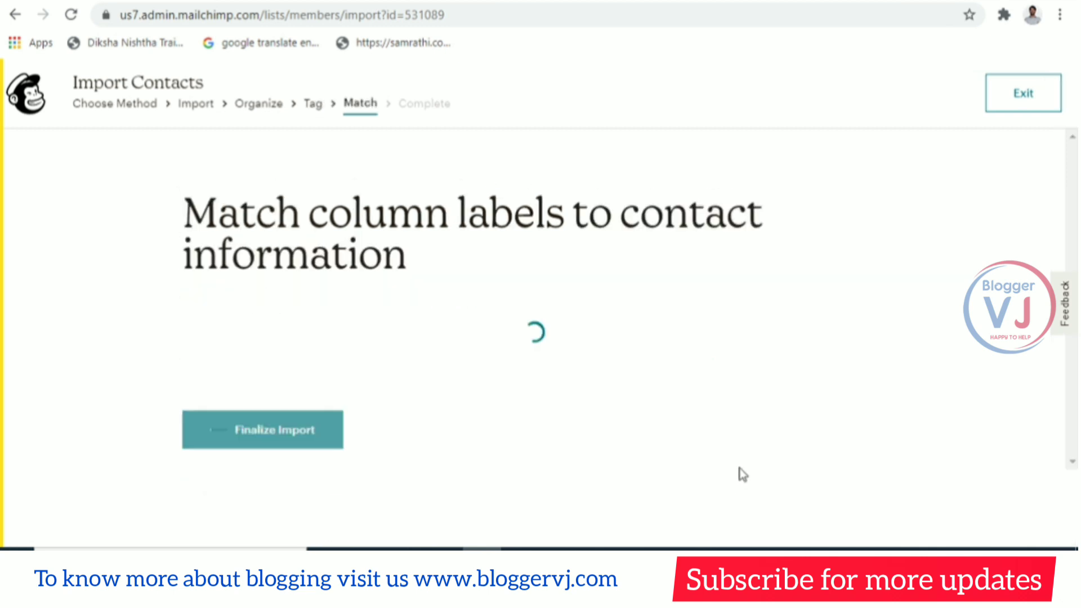
scroll(855, 364, "down", 2)
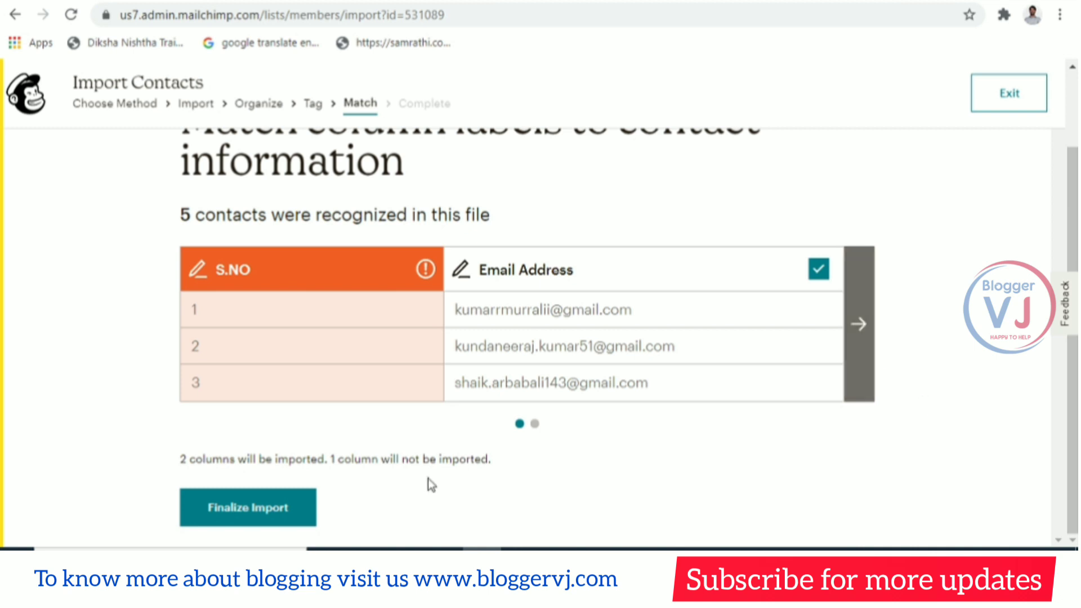
scroll(625, 388, "up", 2)
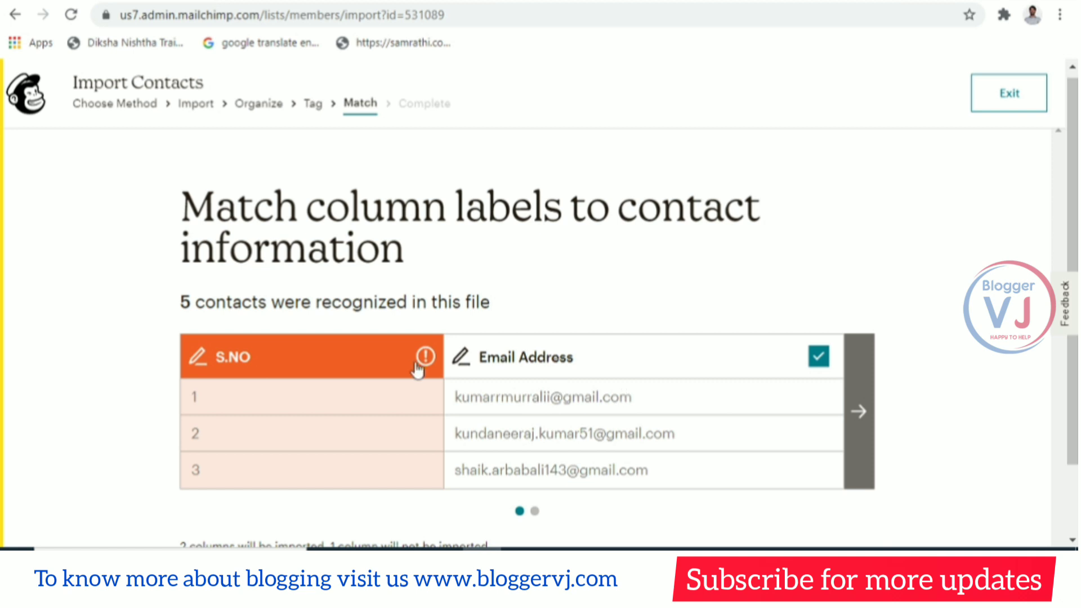
scroll(397, 365, "down", 2)
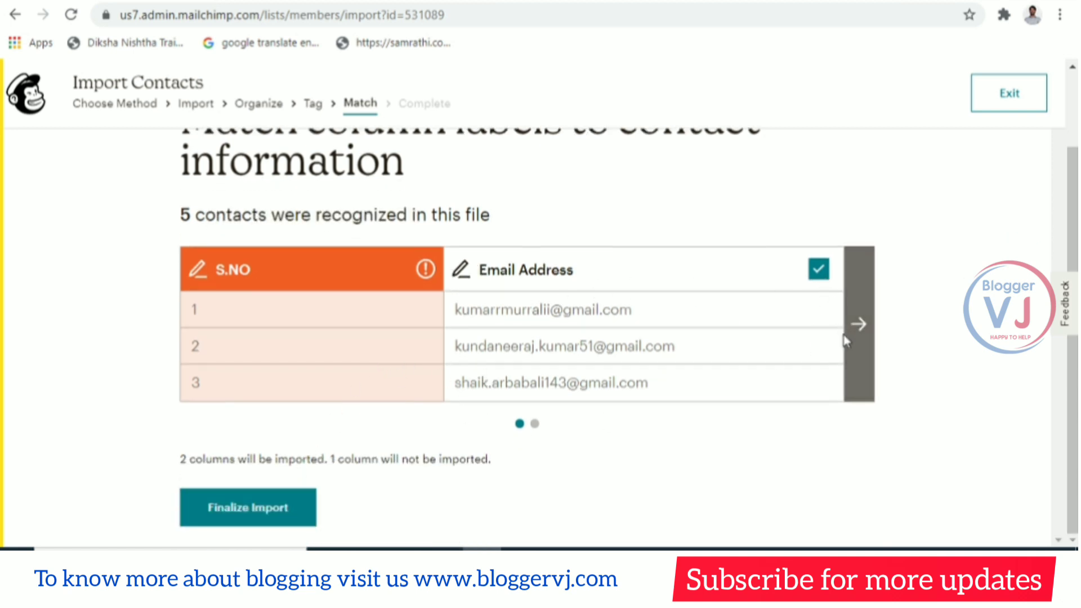
left_click(861, 329)
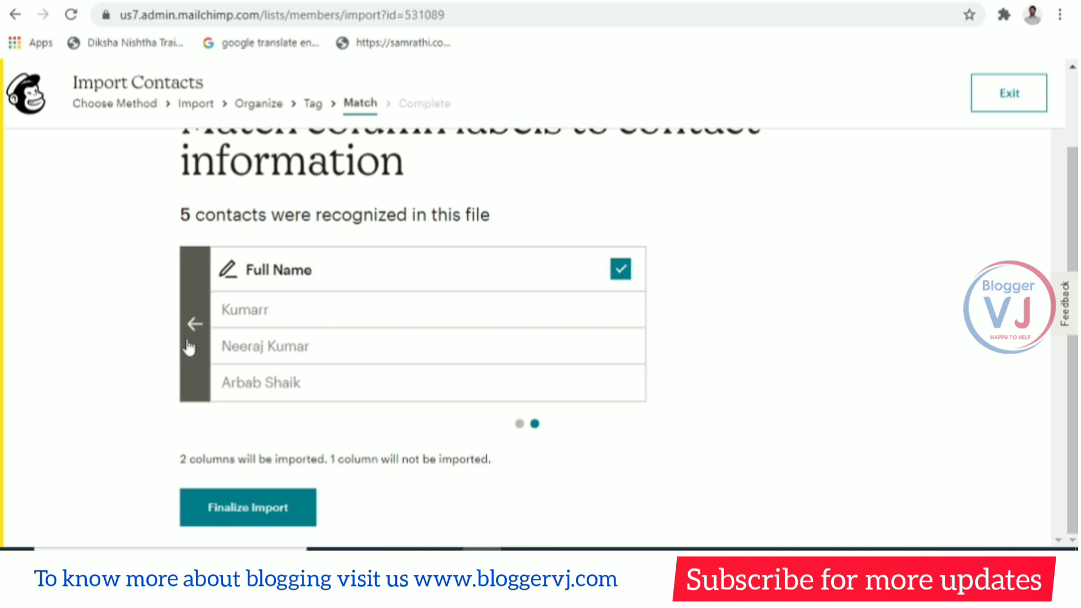
left_click(195, 325)
Assign the unmatched S.NO column to the Tags field.
left_click(428, 271)
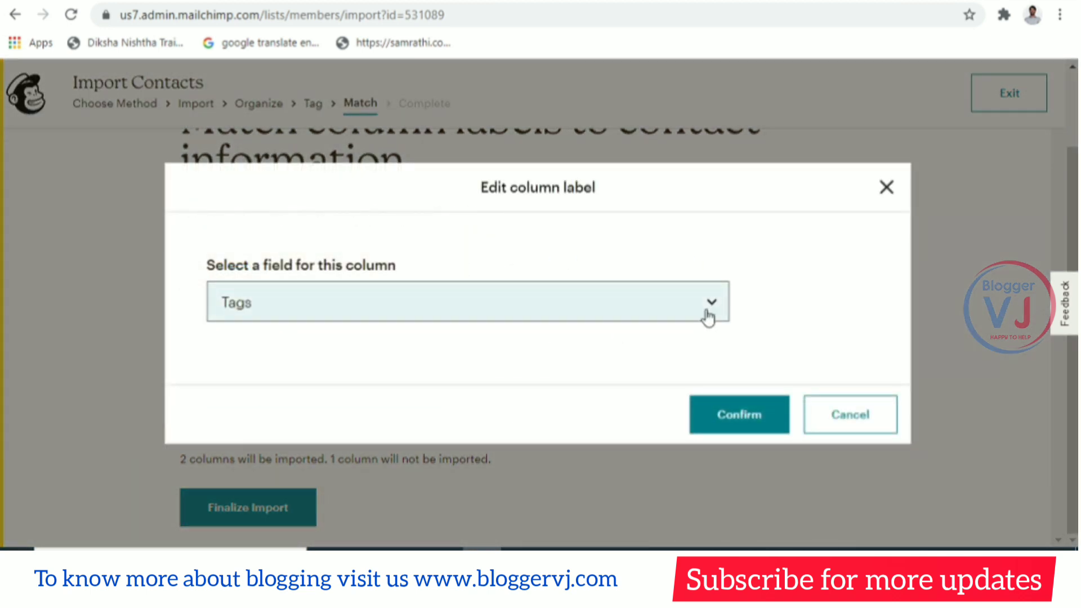
left_click(708, 316)
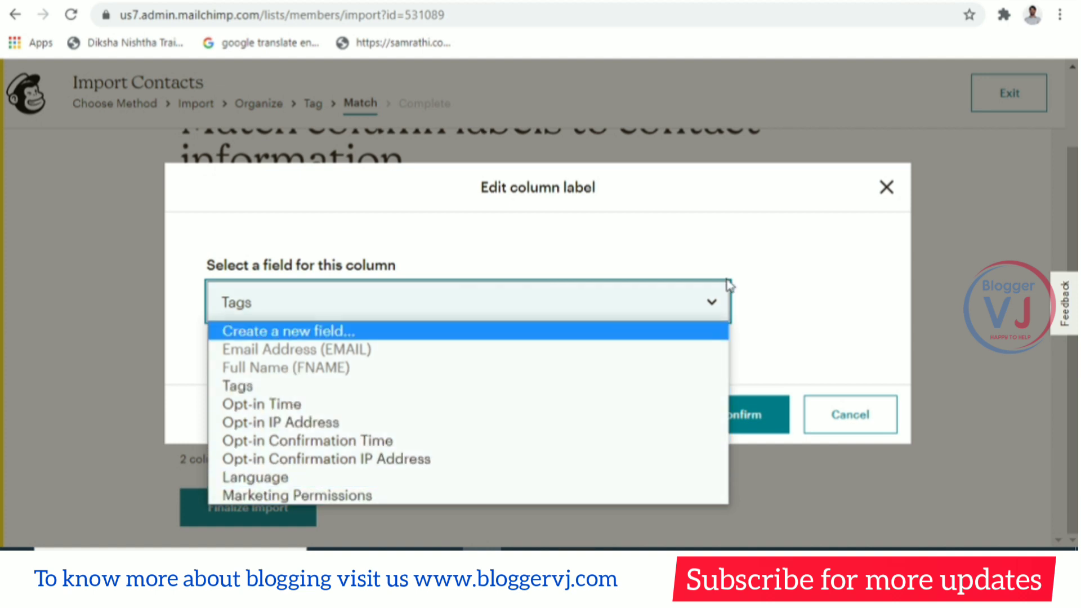
left_click(714, 303)
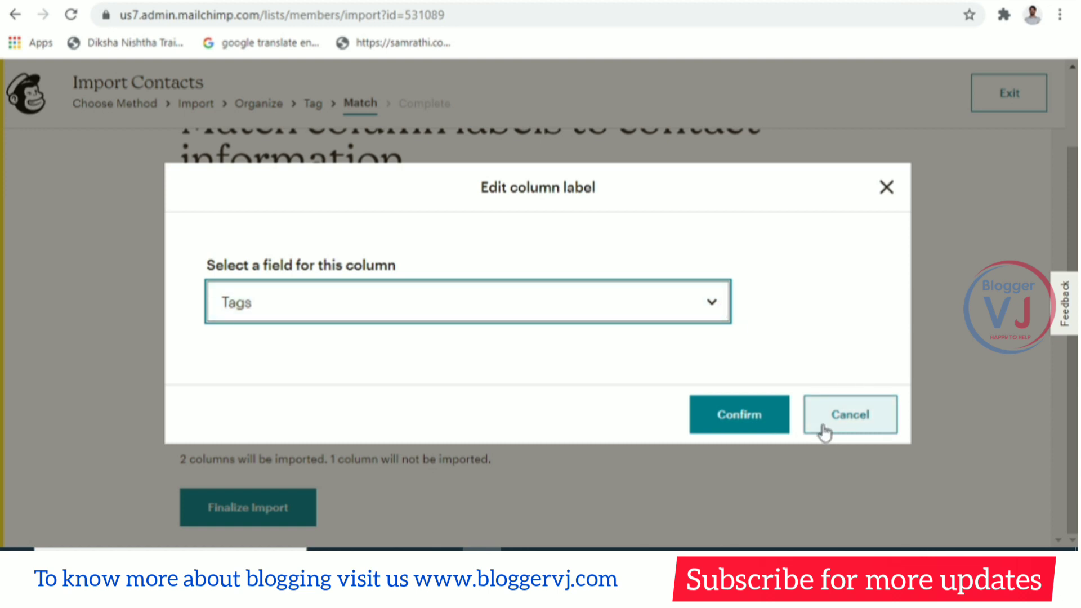
left_click(757, 418)
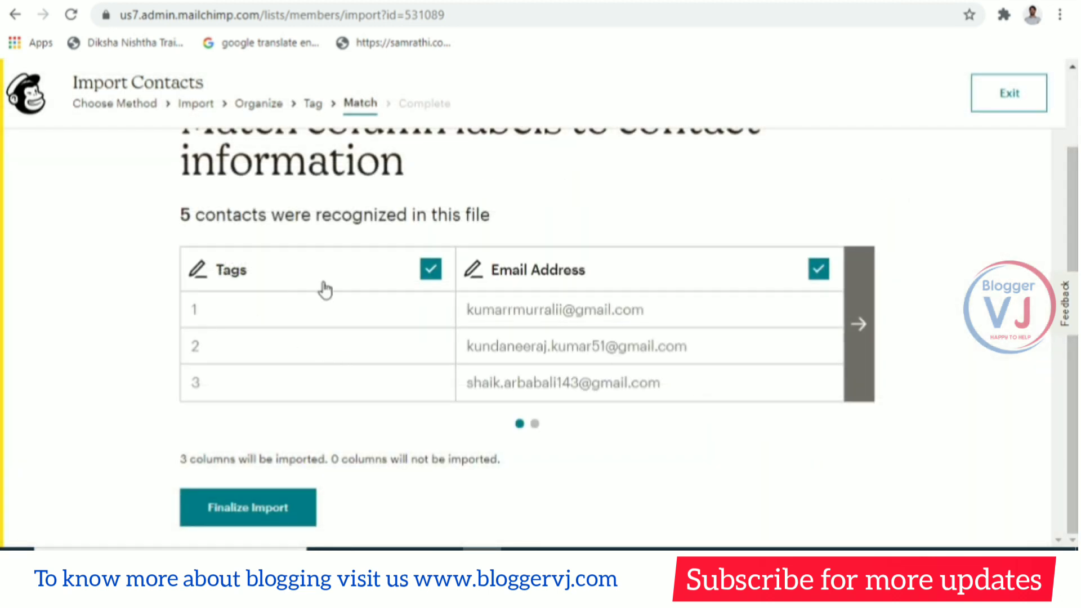
Set the serial number column's field to Opt-in Time and finalize the column matching to reach the import review.
left_click(198, 270)
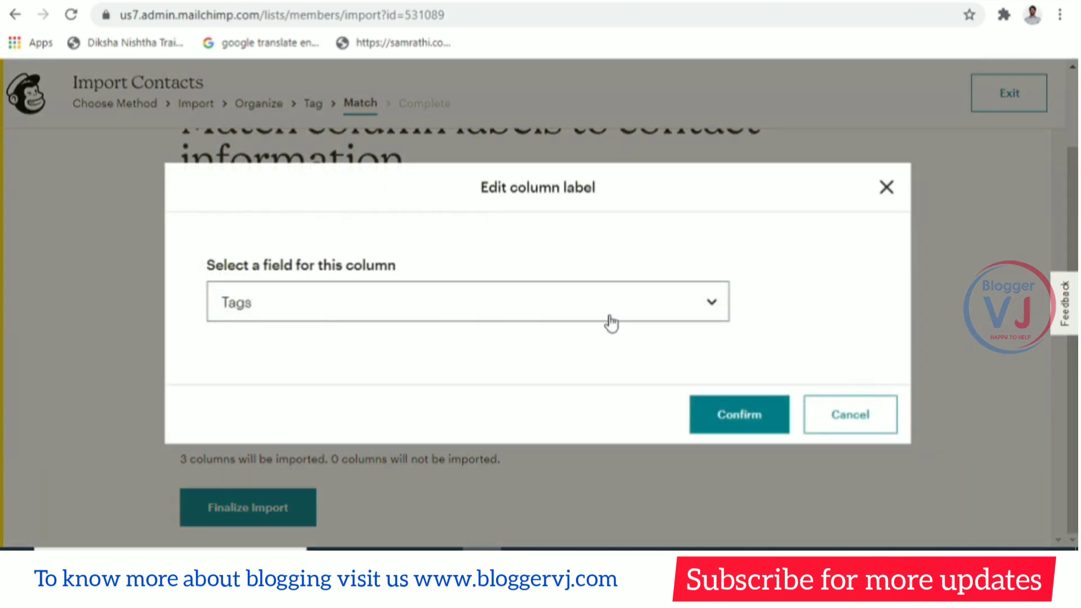
left_click(598, 326)
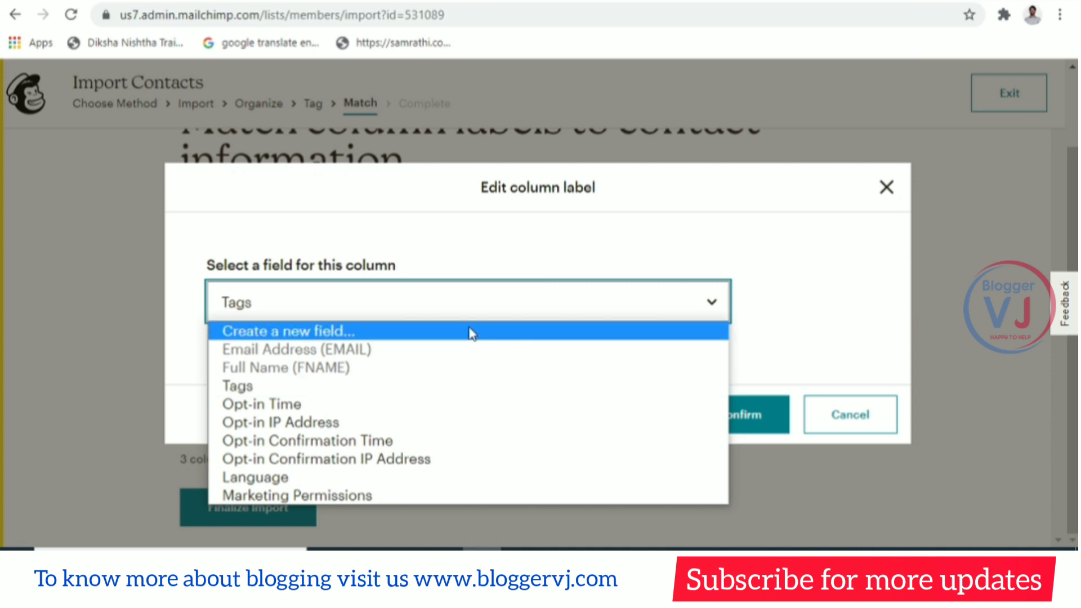
left_click(480, 408)
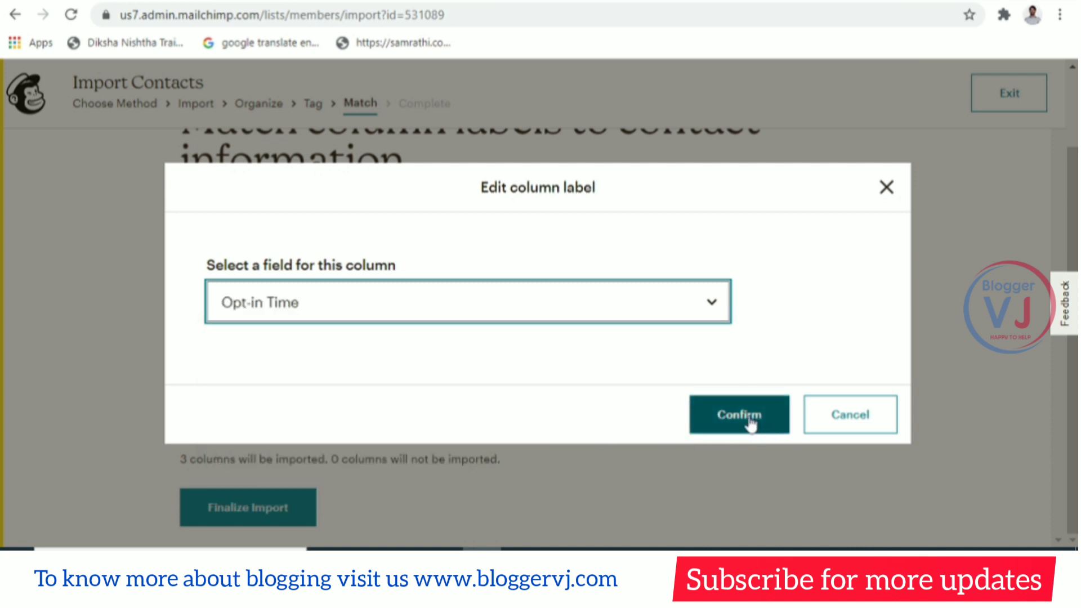
left_click(748, 420)
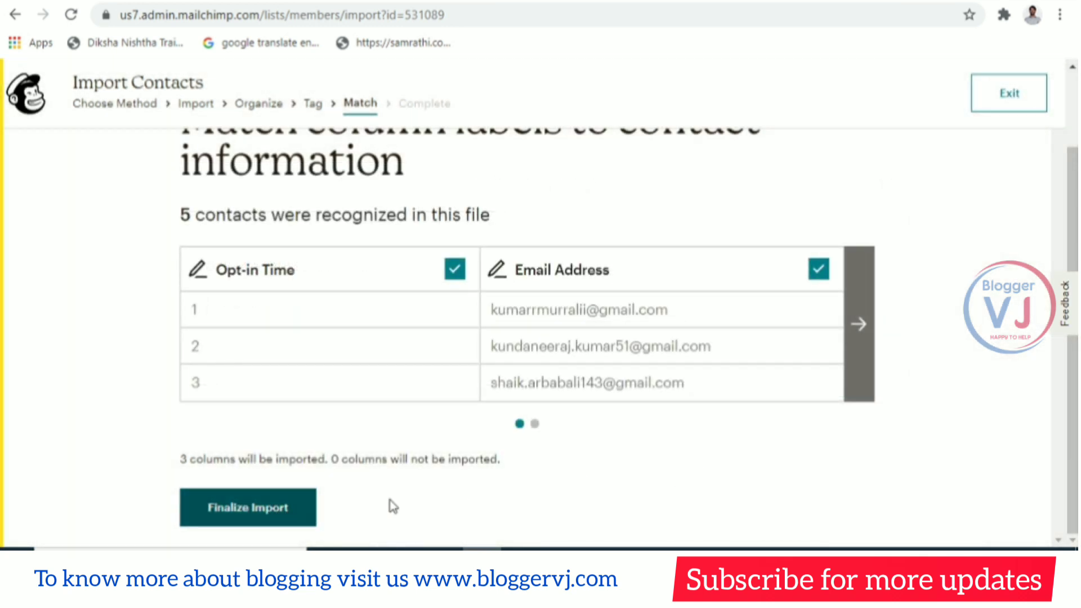
left_click(850, 353)
left_click(273, 516)
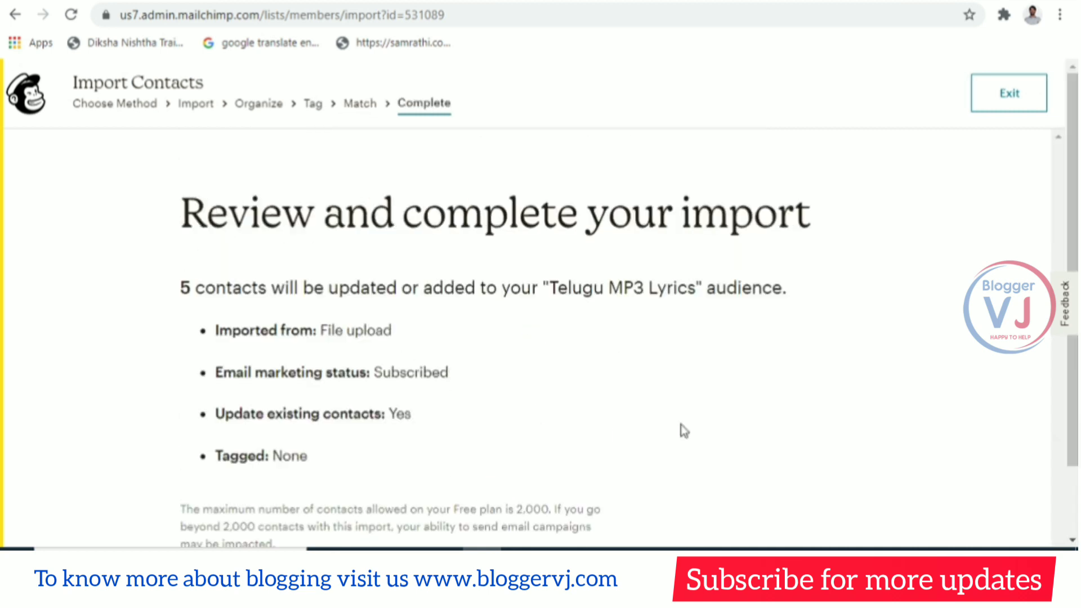
Complete the reviewed file import and look through the contact list of the Telugu MP3 Lyrics audience.
scroll(676, 411, "down", 2)
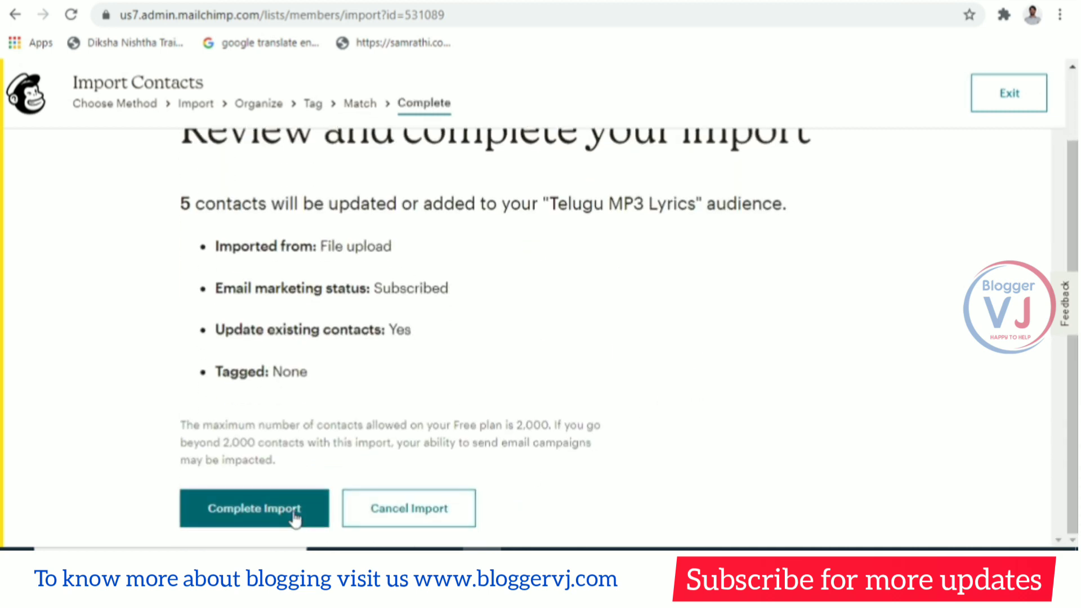
left_click(255, 508)
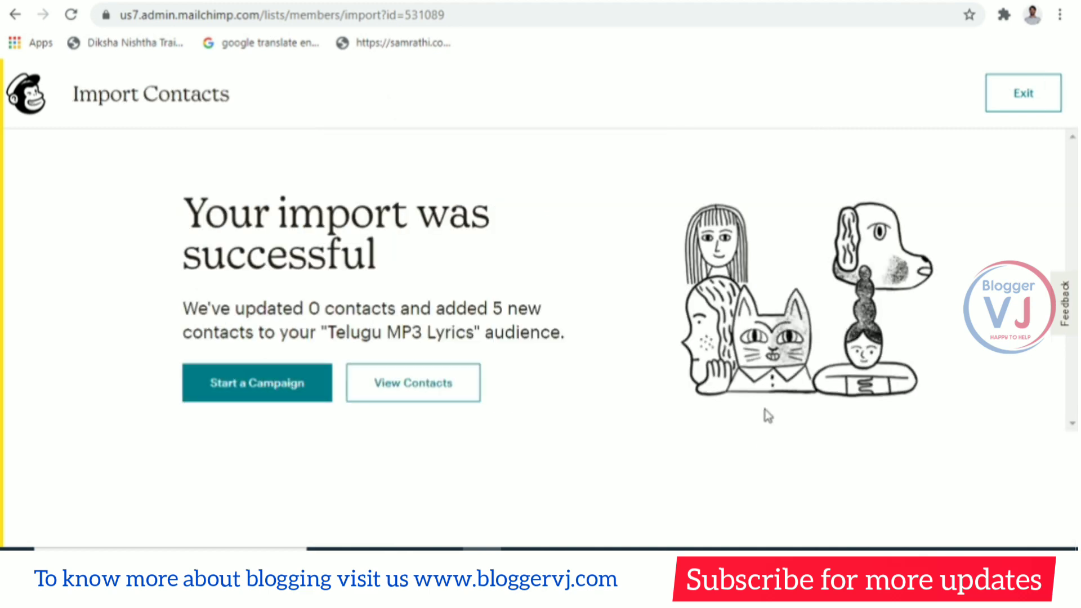
left_click(440, 389)
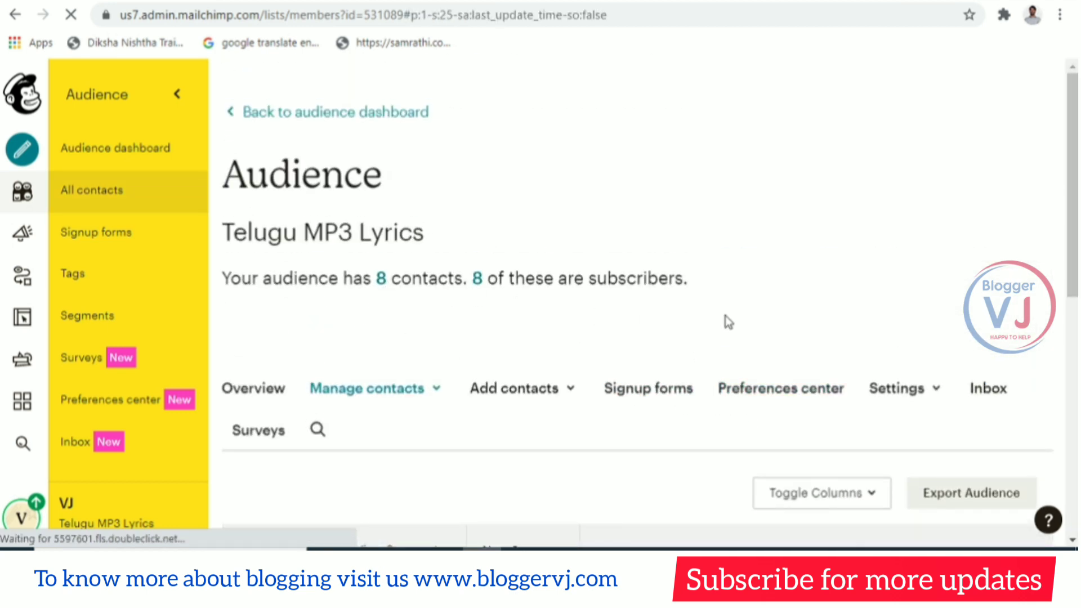
scroll(728, 321, "down", 8)
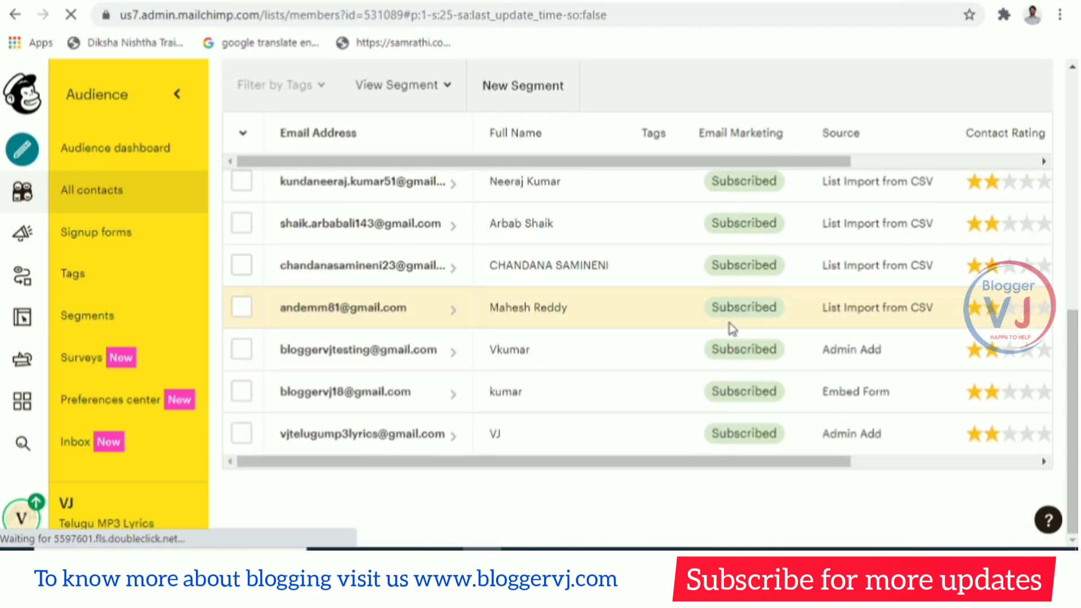
scroll(729, 322, "up", 8)
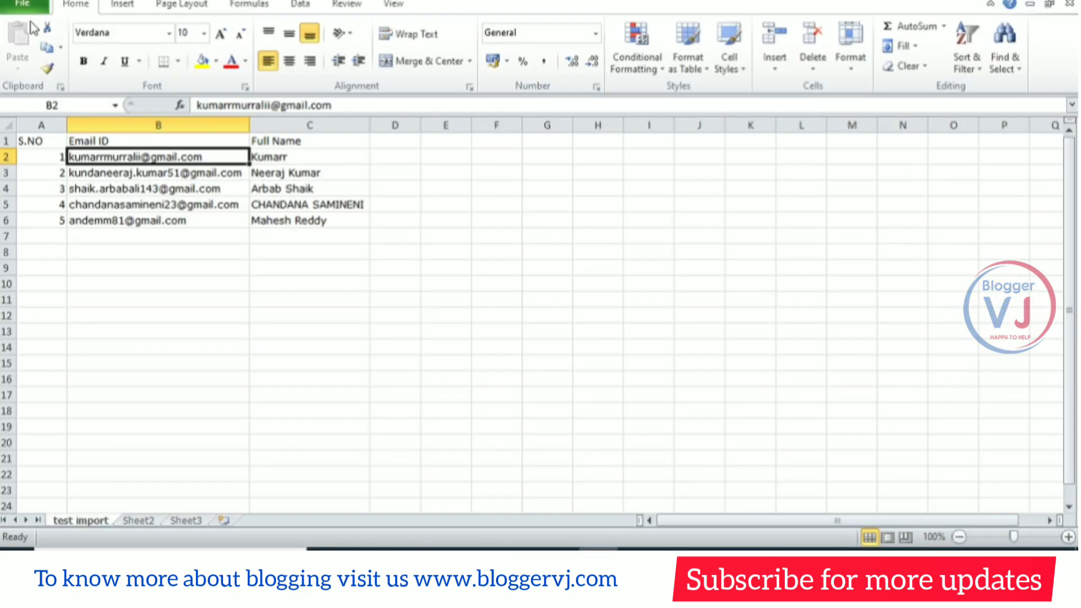
left_click(25, 12)
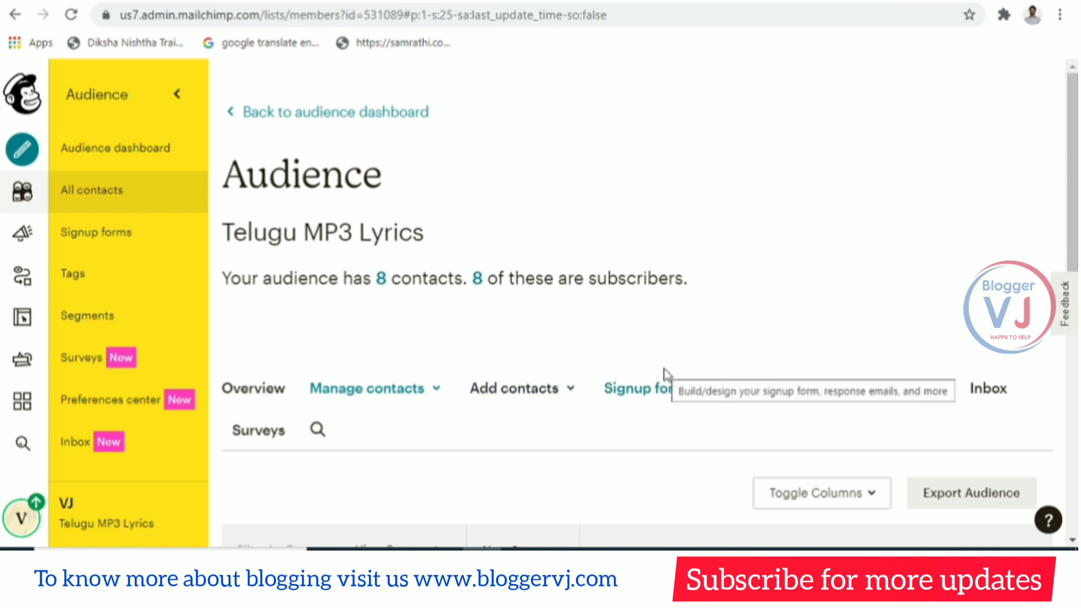
left_click(438, 392)
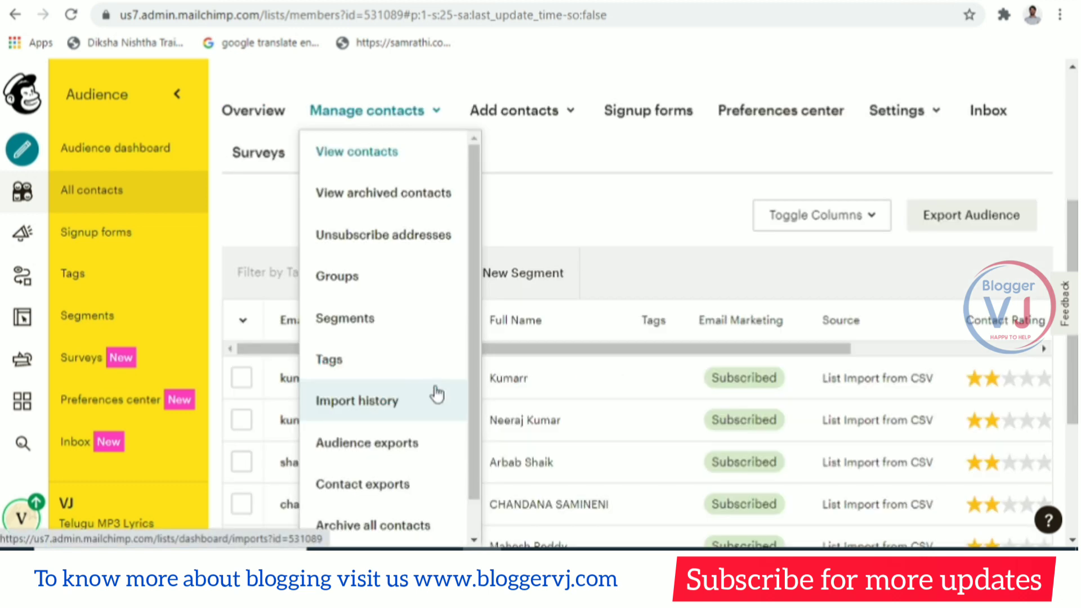
left_click(723, 244)
scroll(963, 253, "up", 5)
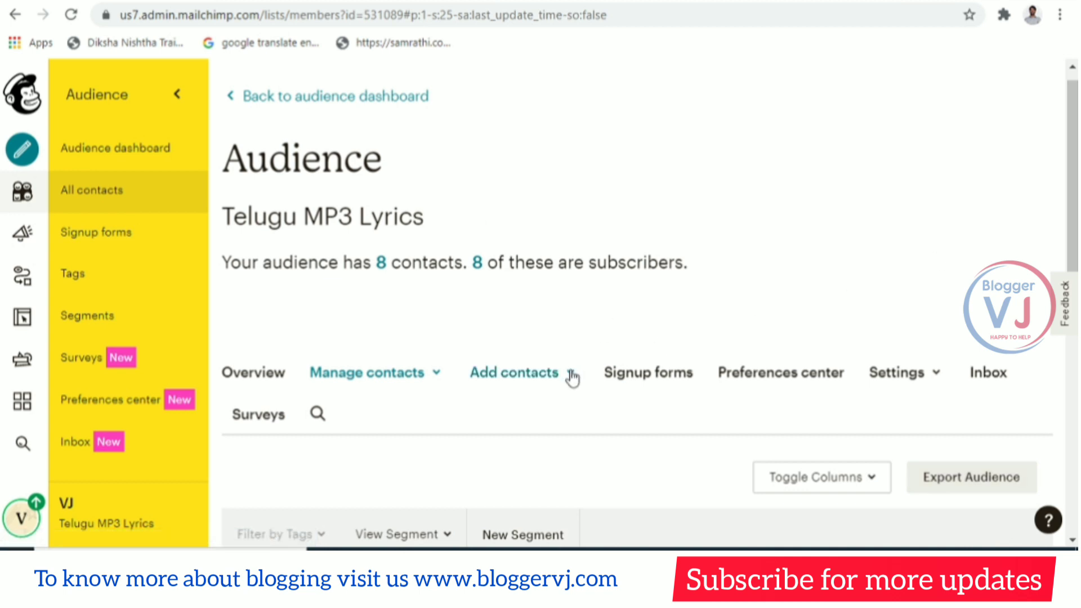
Start another contact import for the audience, using the Copy and paste method.
left_click(570, 373)
left_click(553, 457)
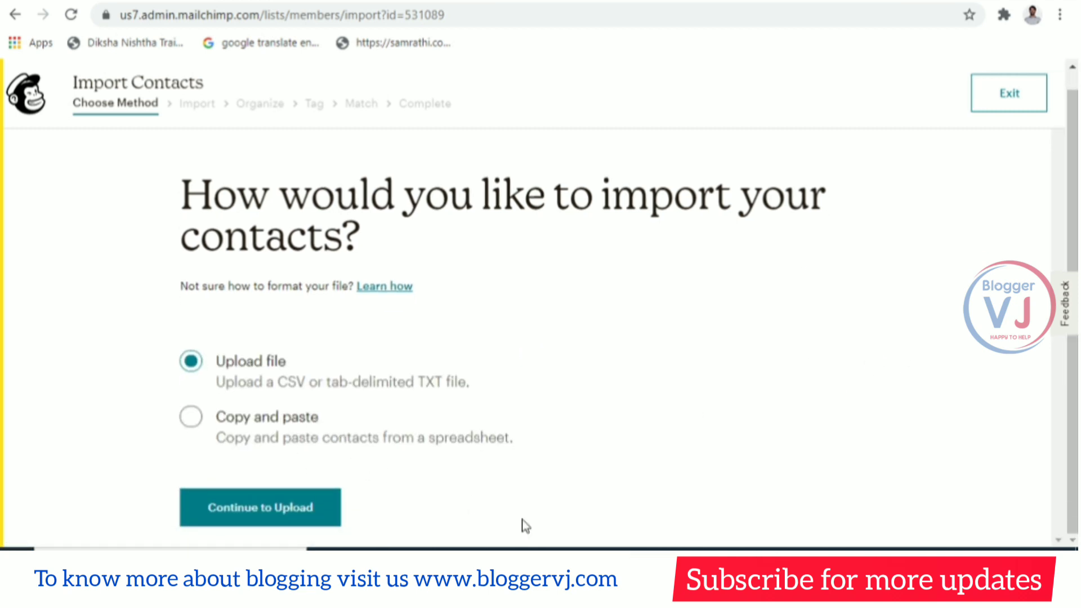
left_click(190, 417)
left_click(299, 509)
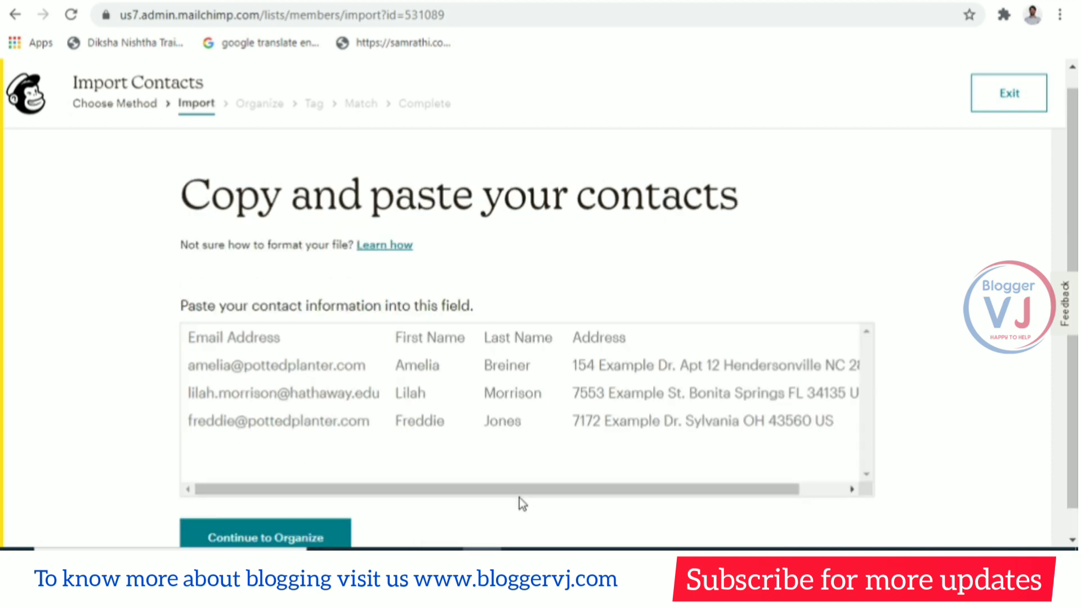
scroll(414, 428, "down", 1)
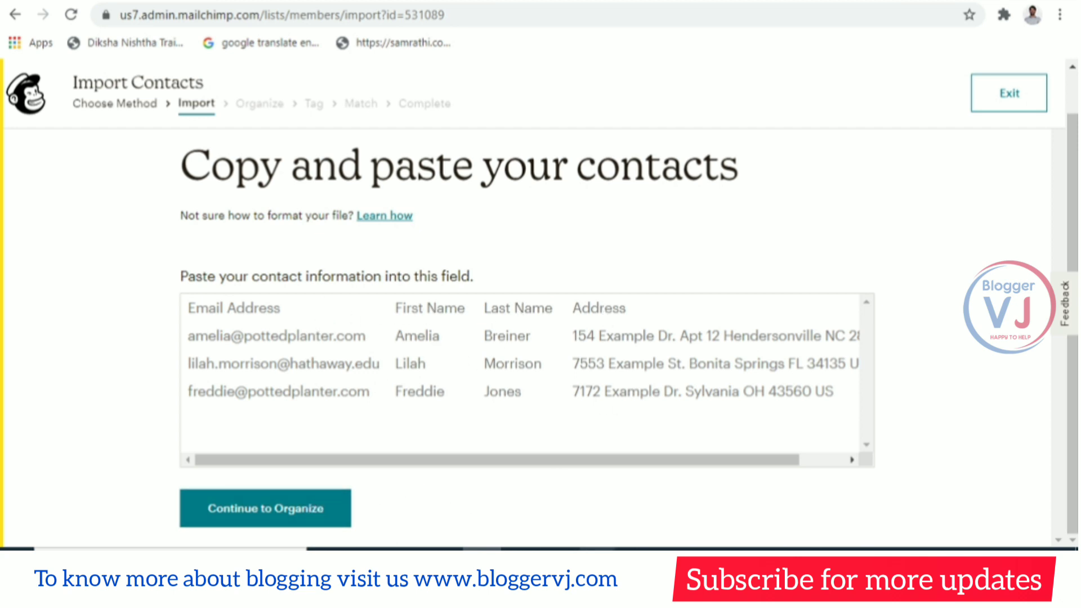
Switch to the Excel contact workbook and copy the email and full_name cells of the first five contacts, N2:O6.
mouse_move(597, 548)
left_click(785, 523)
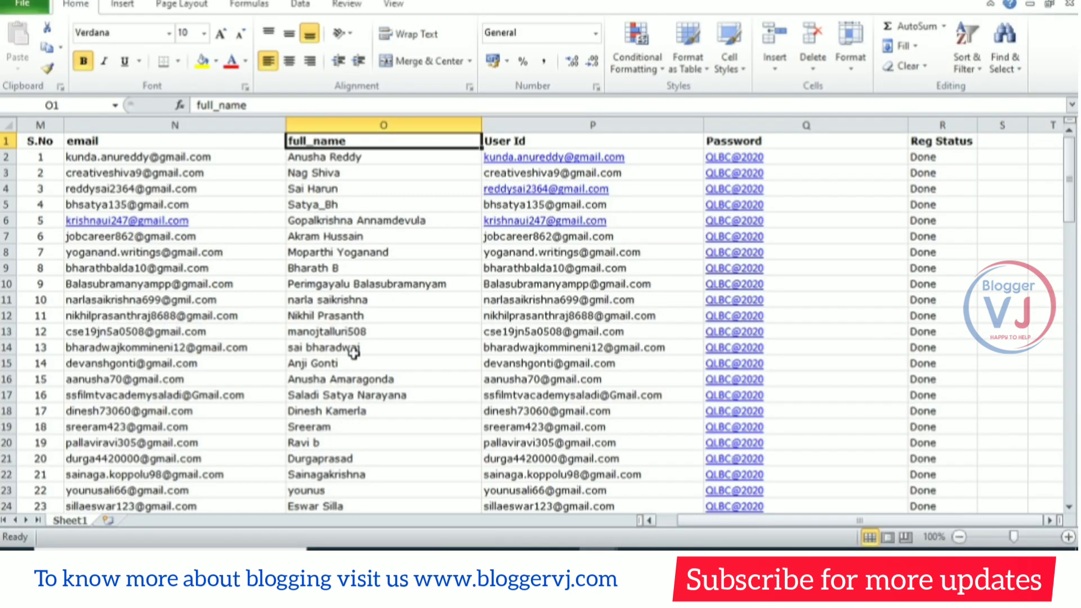
left_click_drag(134, 157, 323, 222)
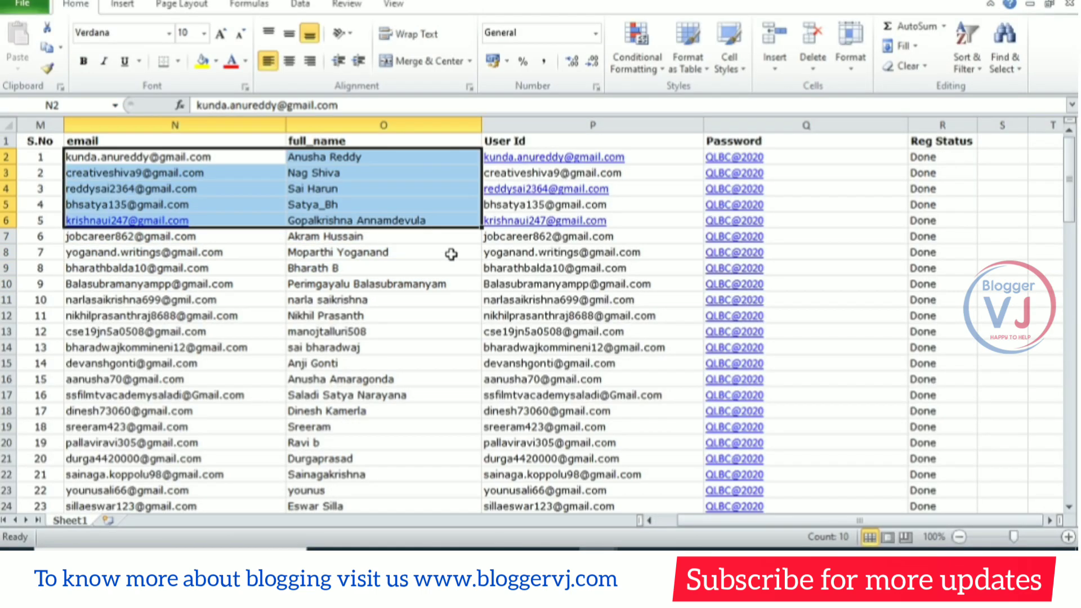
key("ctrl+c")
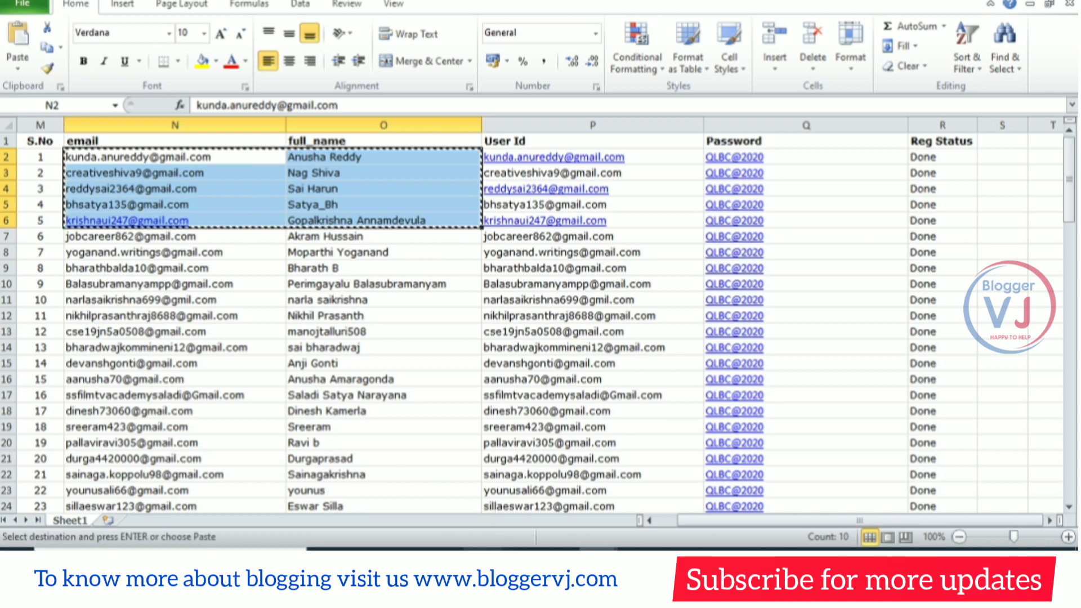
Back in Mailchimp, paste the copied contacts into the contact information field, remove the empty sixth line, and continue to organizing.
key("alt+Tab")
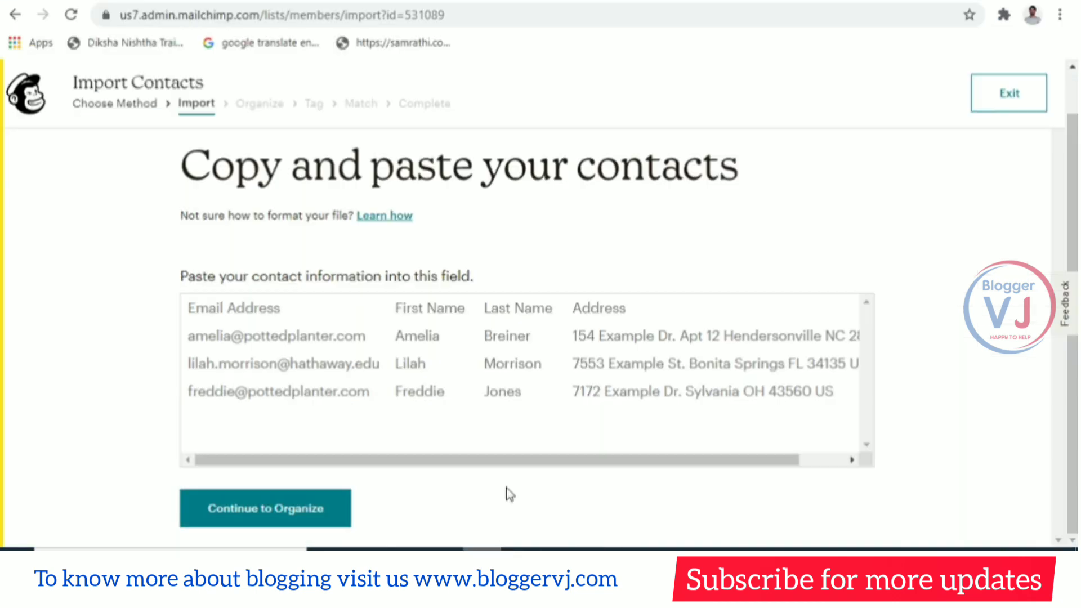
left_click(304, 334)
key("ctrl+v")
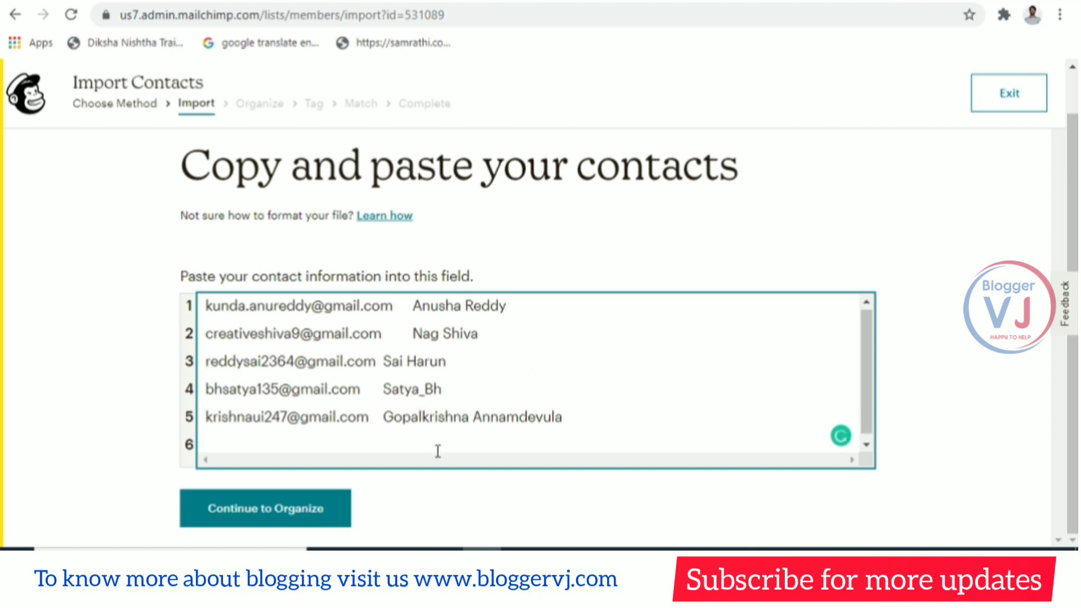
key("BackSpace")
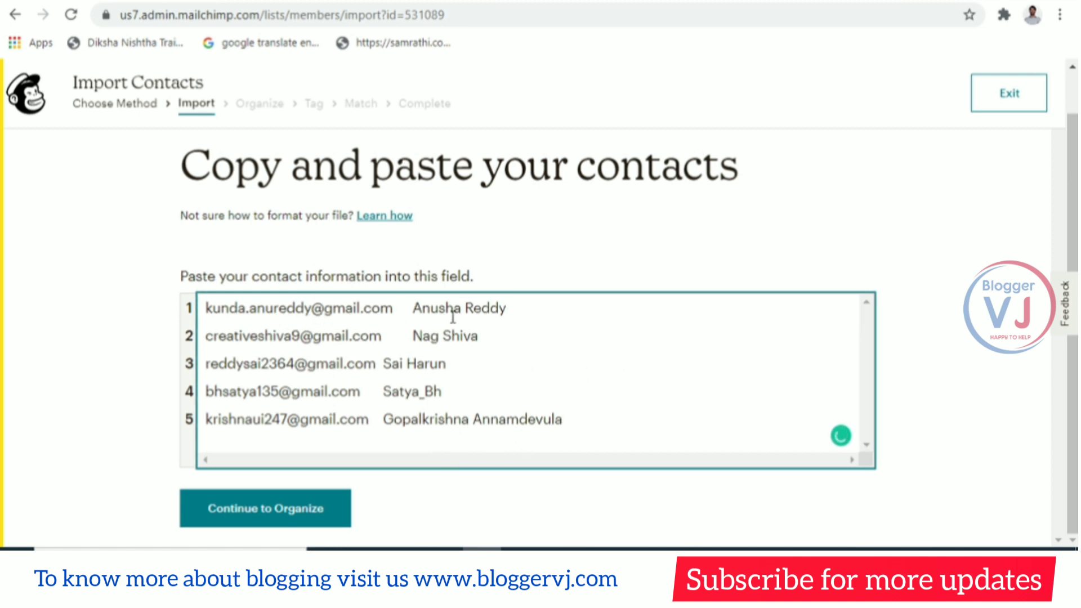
left_click(309, 516)
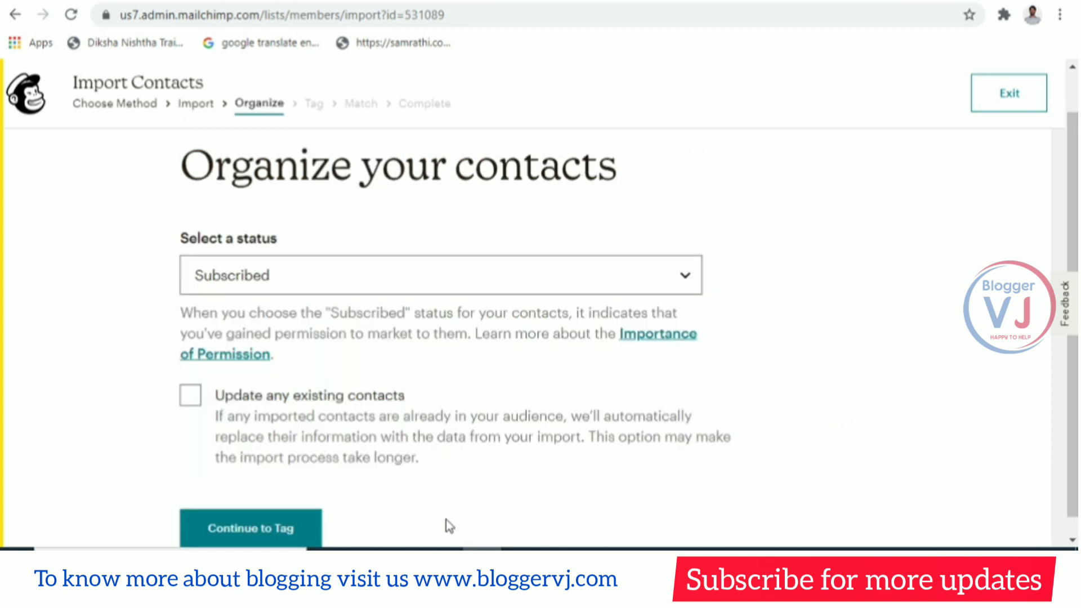
Enable updating any existing contacts for the pasted list and continue past tagging without adding tags.
left_click(190, 397)
left_click(251, 525)
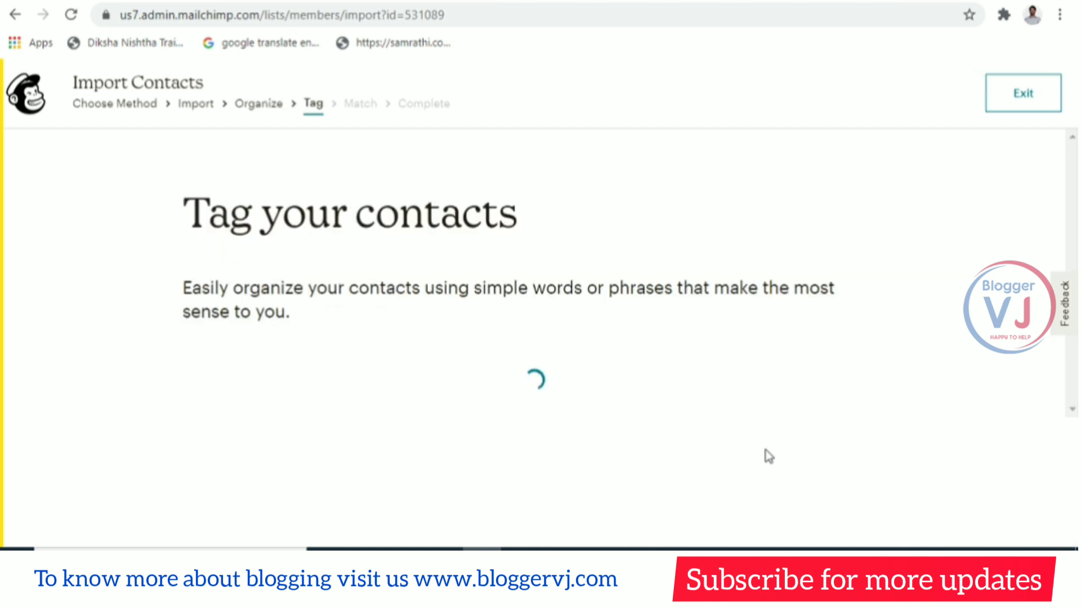
scroll(766, 451, "down", 1)
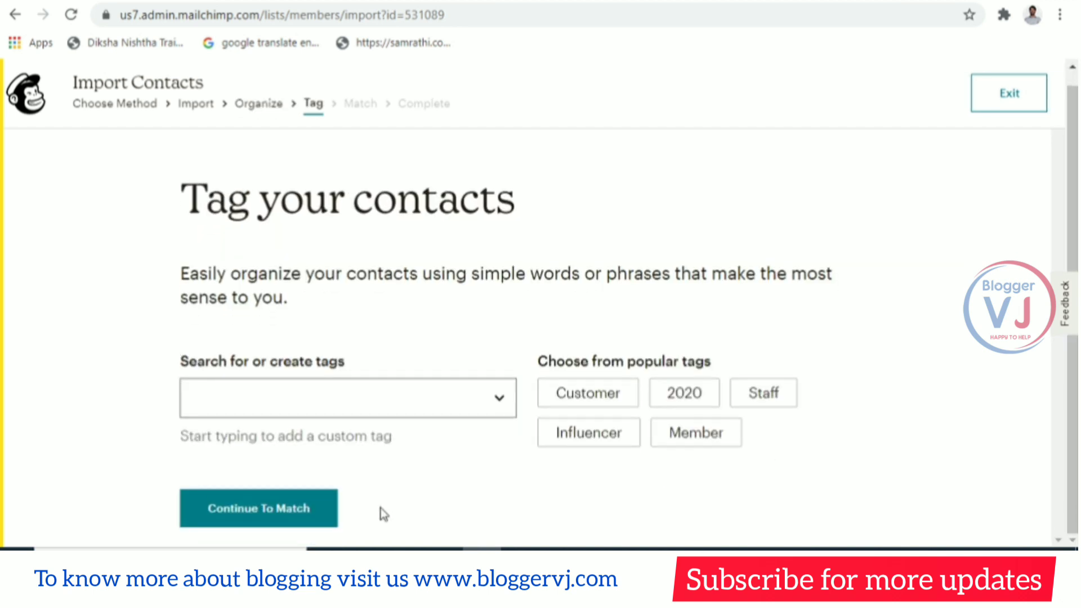
left_click(277, 513)
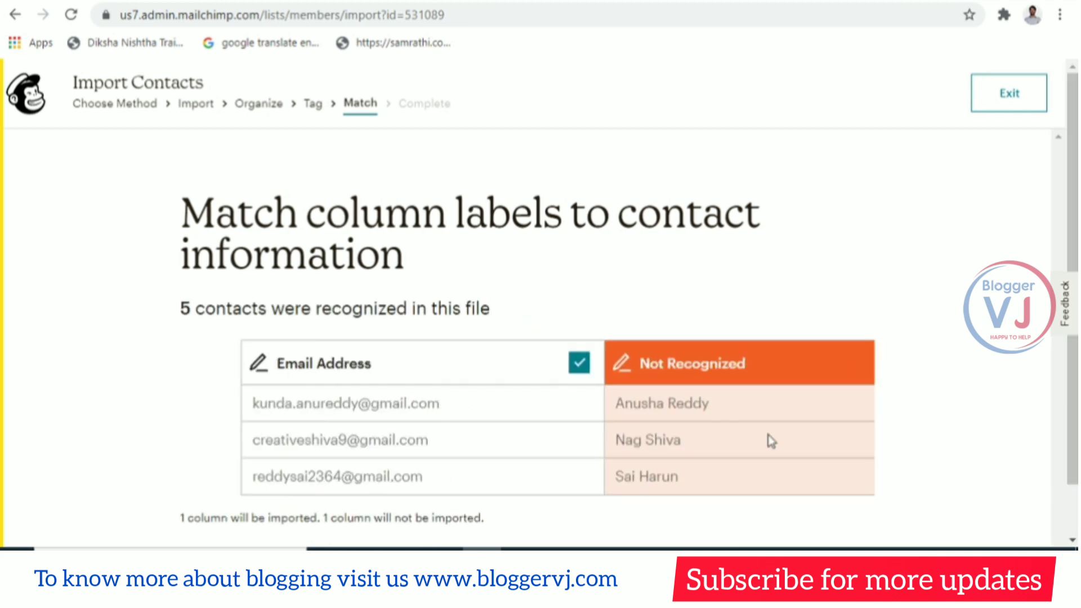
Assign the unrecognized name column to the Full Name (FNAME) field and confirm the column label.
scroll(819, 392, "down", 1)
mouse_move(854, 311)
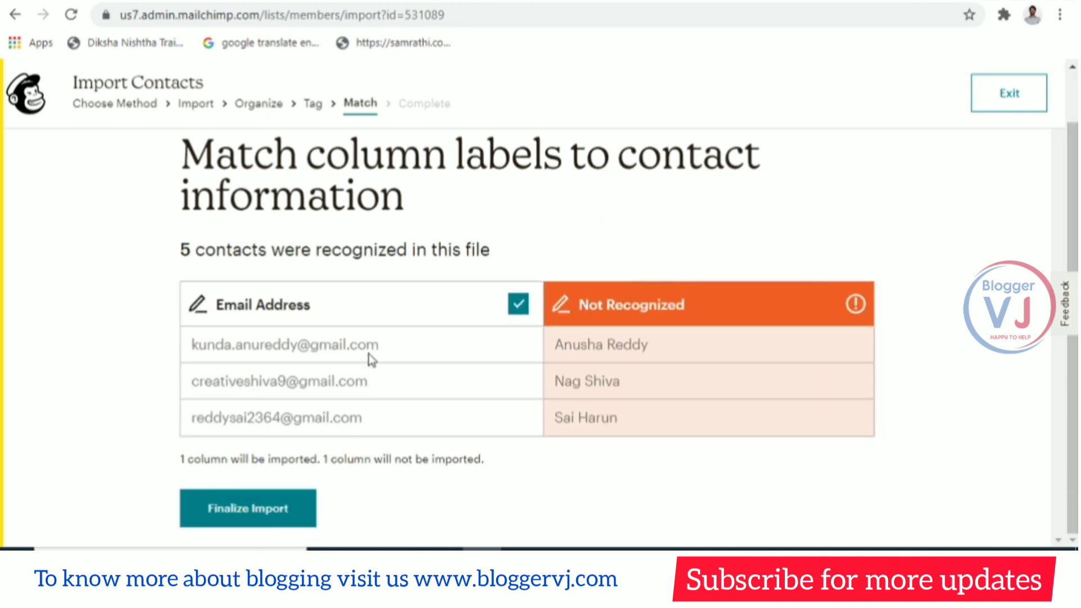
left_click(856, 305)
left_click(454, 302)
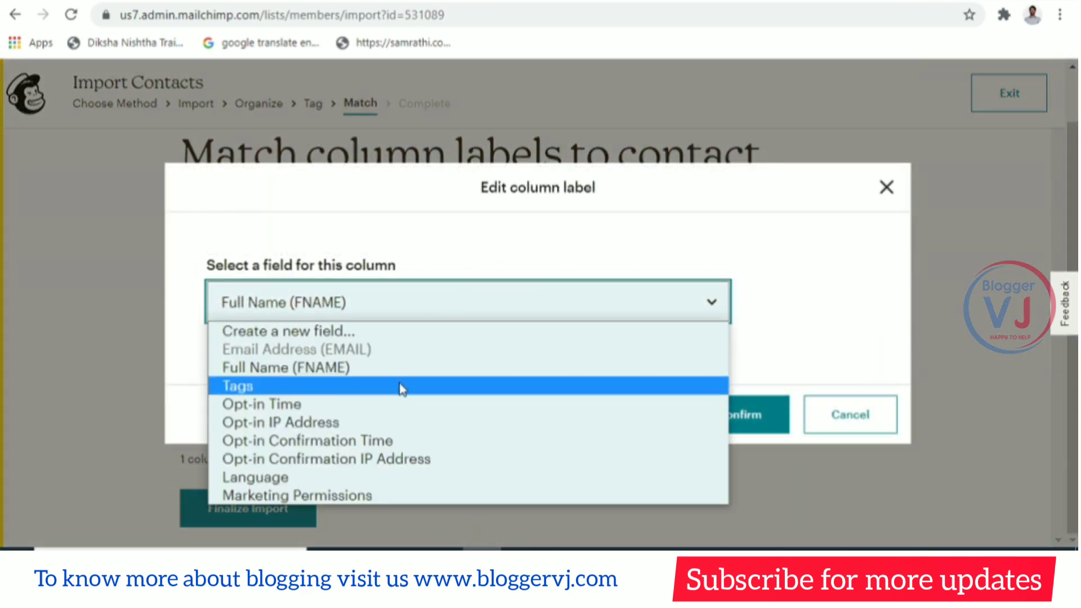
left_click(304, 369)
left_click(768, 418)
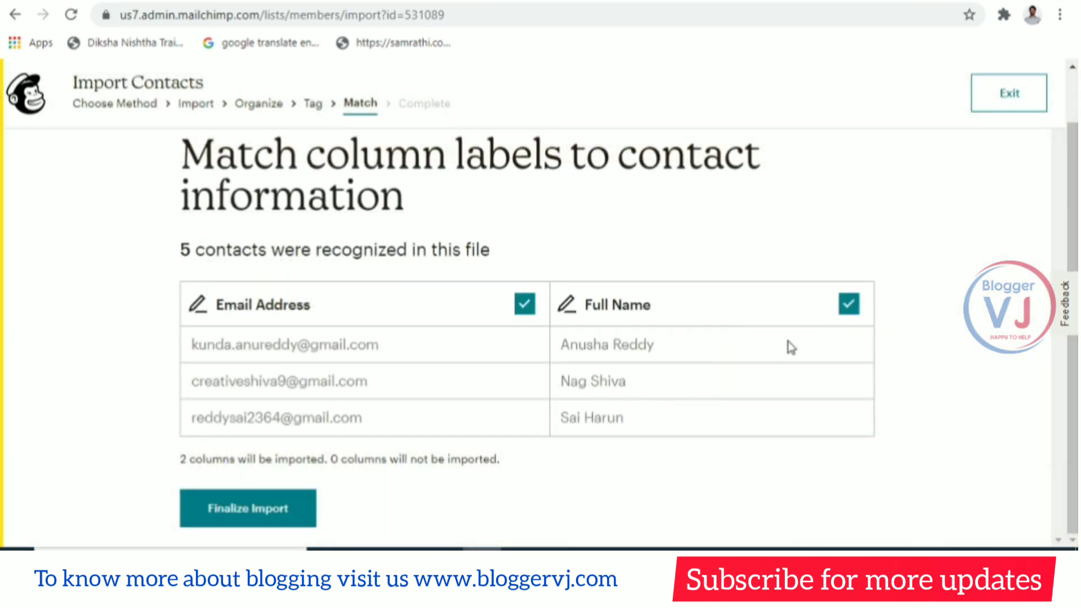
Finalize the column matching, complete the import of the pasted contacts, and open the audience's contact list.
left_click(295, 509)
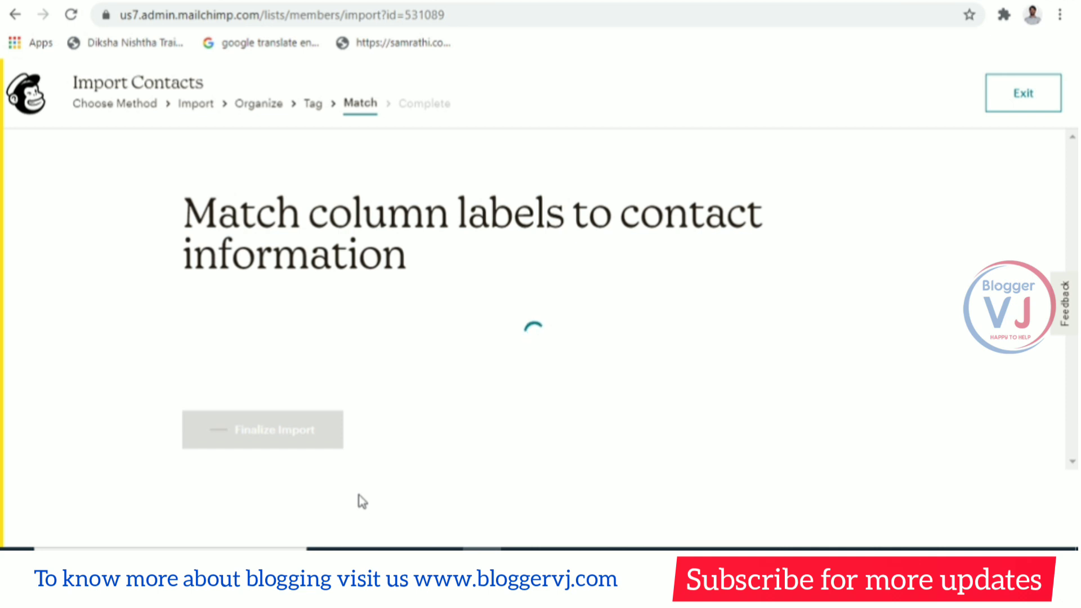
scroll(563, 366, "down", 2)
left_click(290, 509)
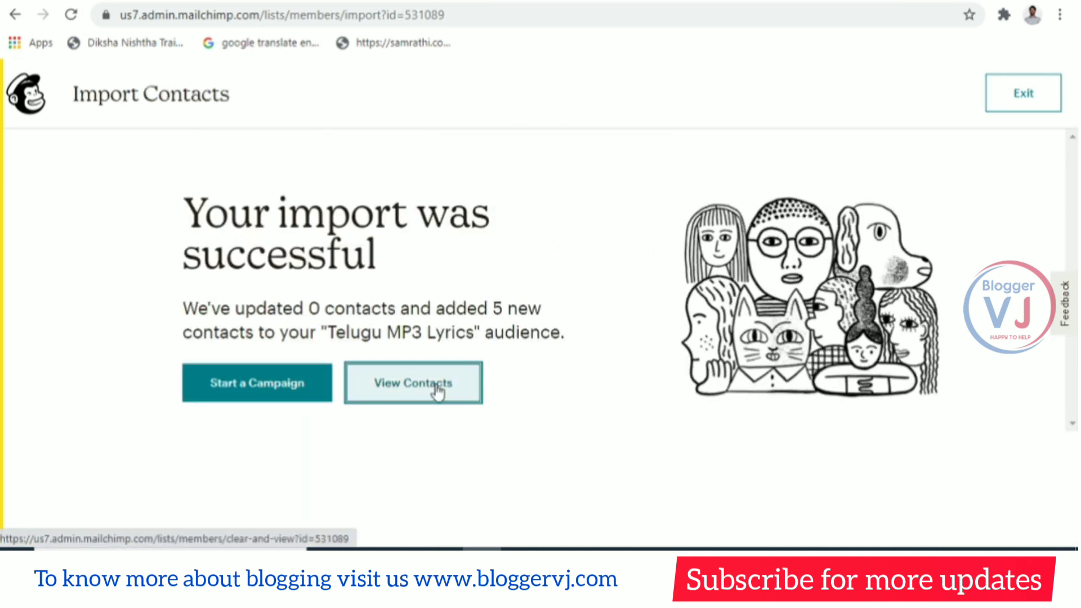
left_click(437, 389)
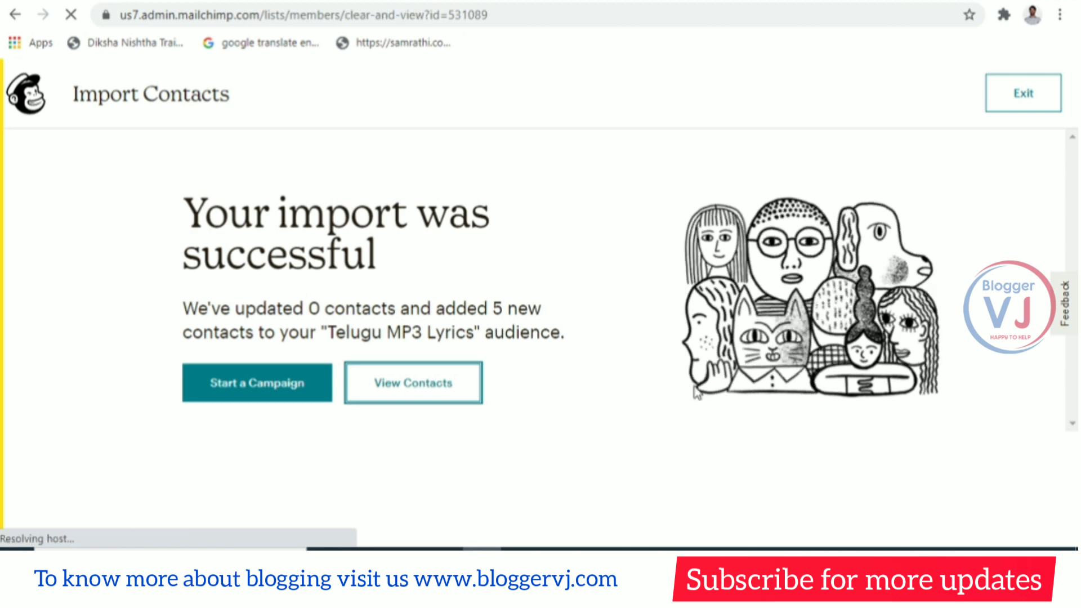